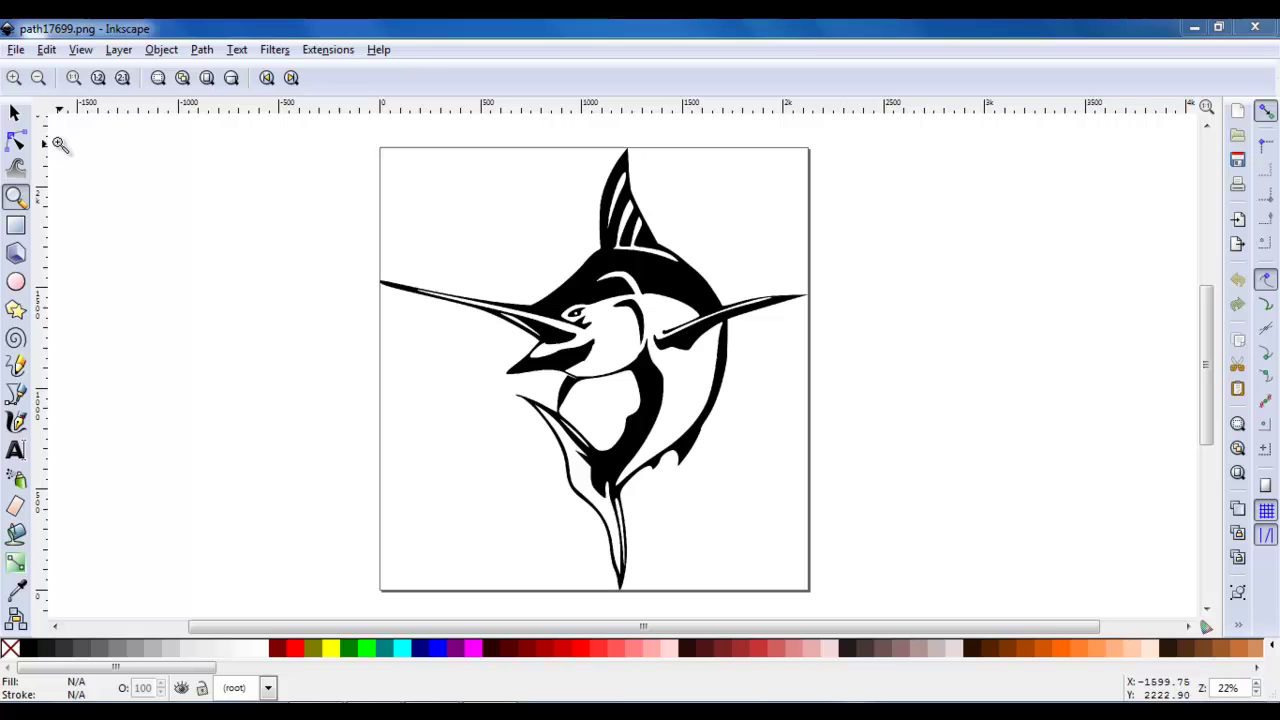
Select the marlin image and open Path > Trace Bitmap, docked beside the page.
left_click(15, 115)
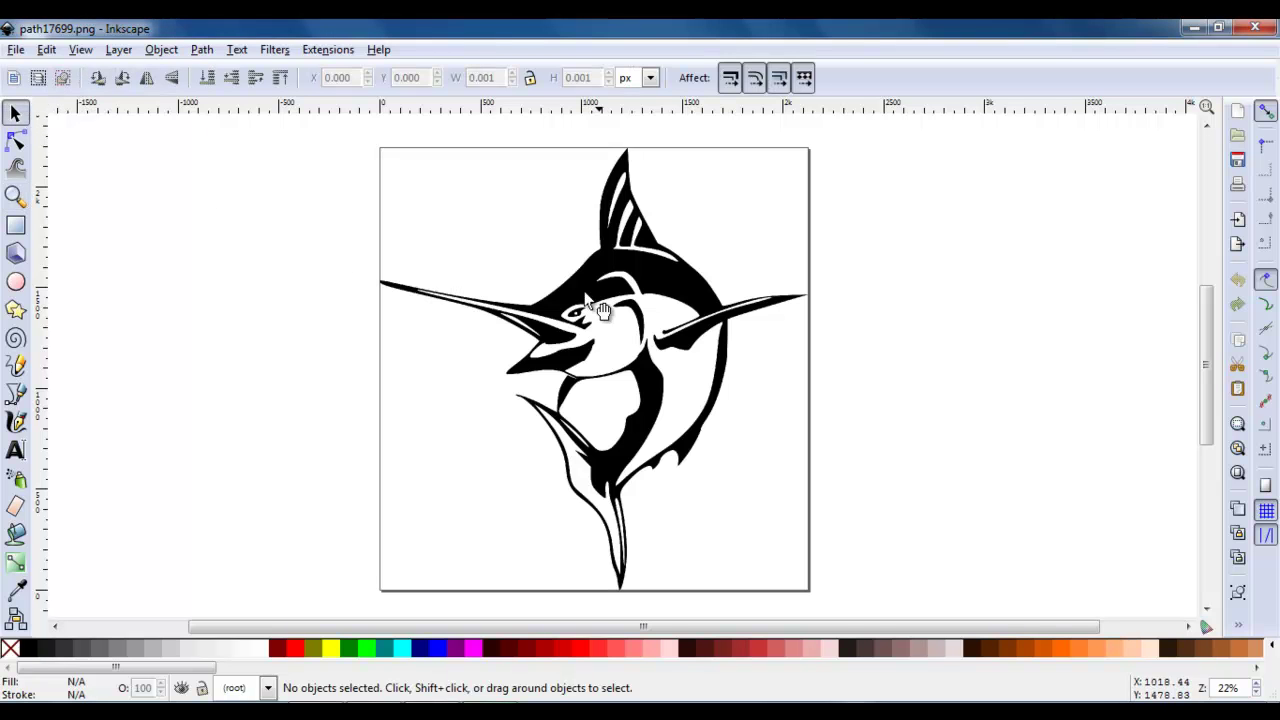
left_click(671, 289)
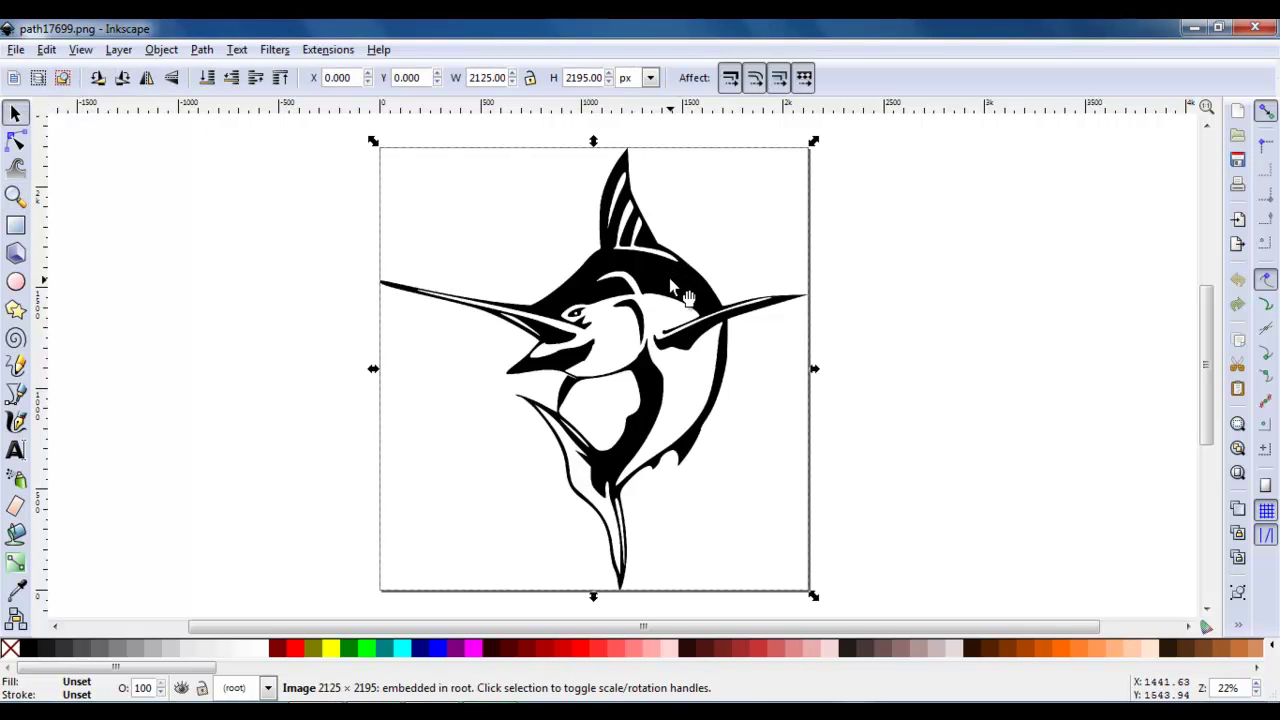
left_click(202, 50)
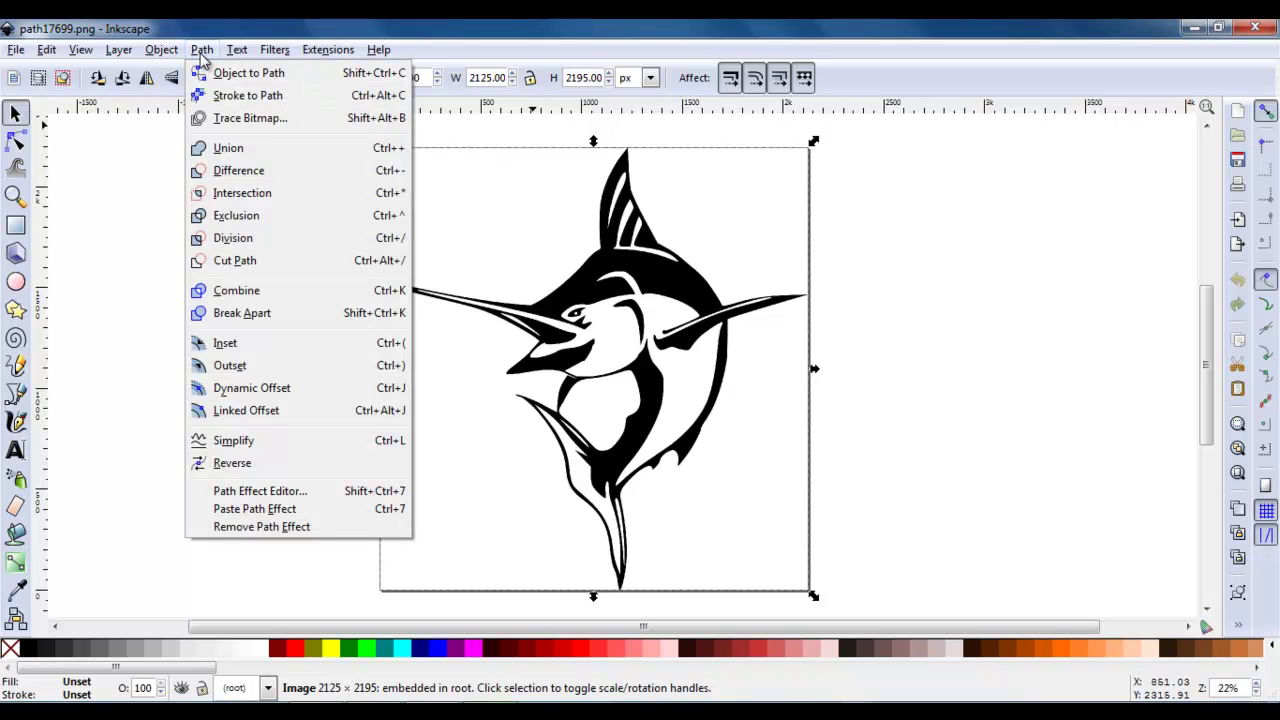
left_click(278, 119)
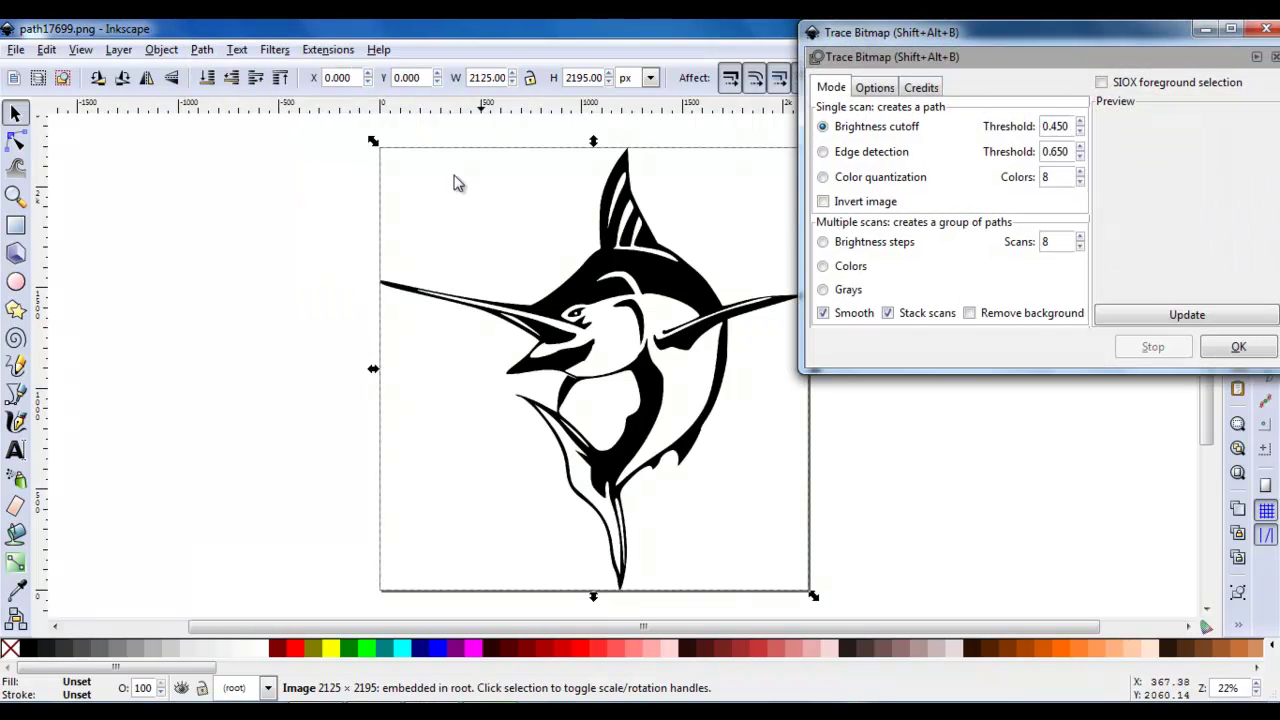
left_click_drag(1073, 38, 959, 193)
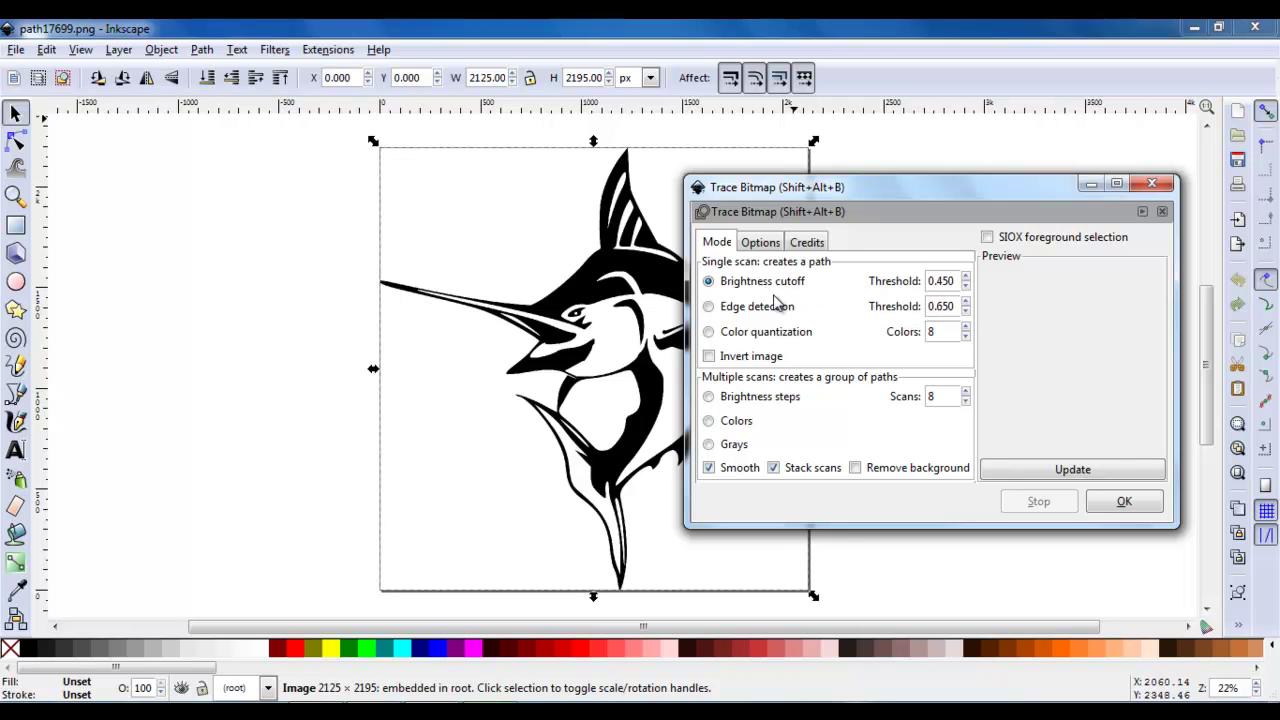
Raise the Brightness cutoff threshold to 0.540, checking the Options tab before returning to Mode.
double_click(966, 277)
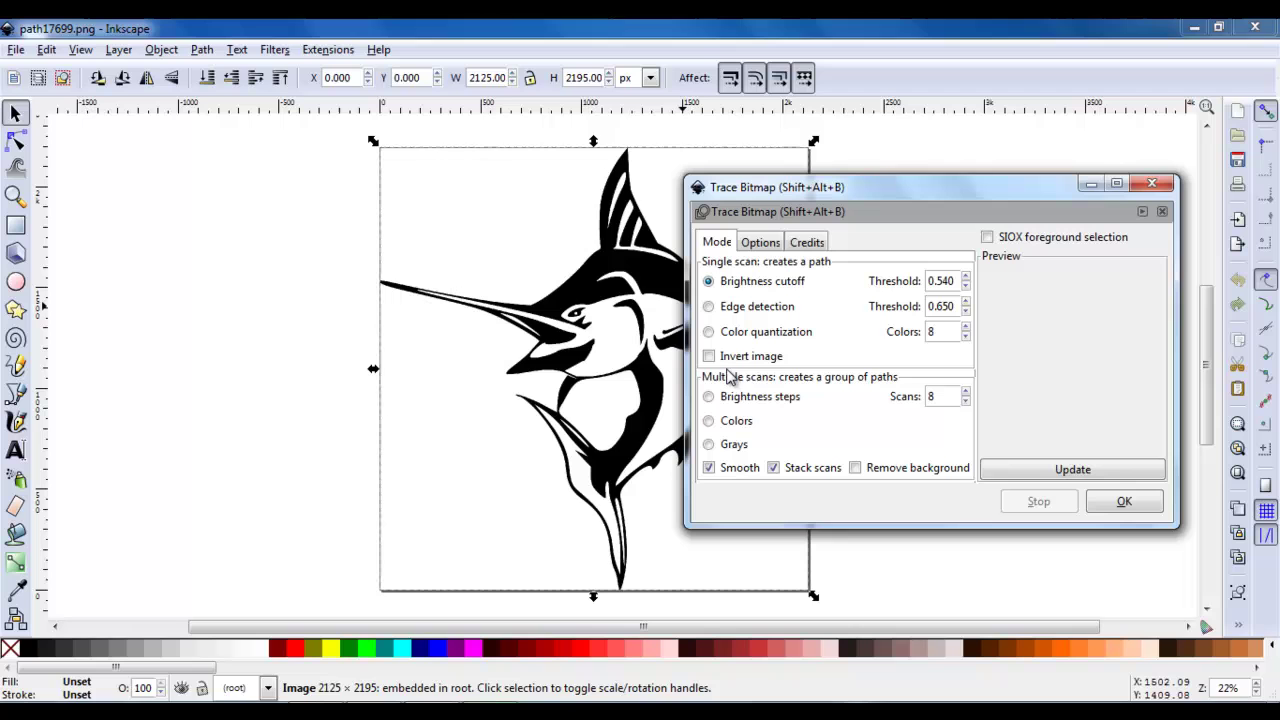
left_click(762, 245)
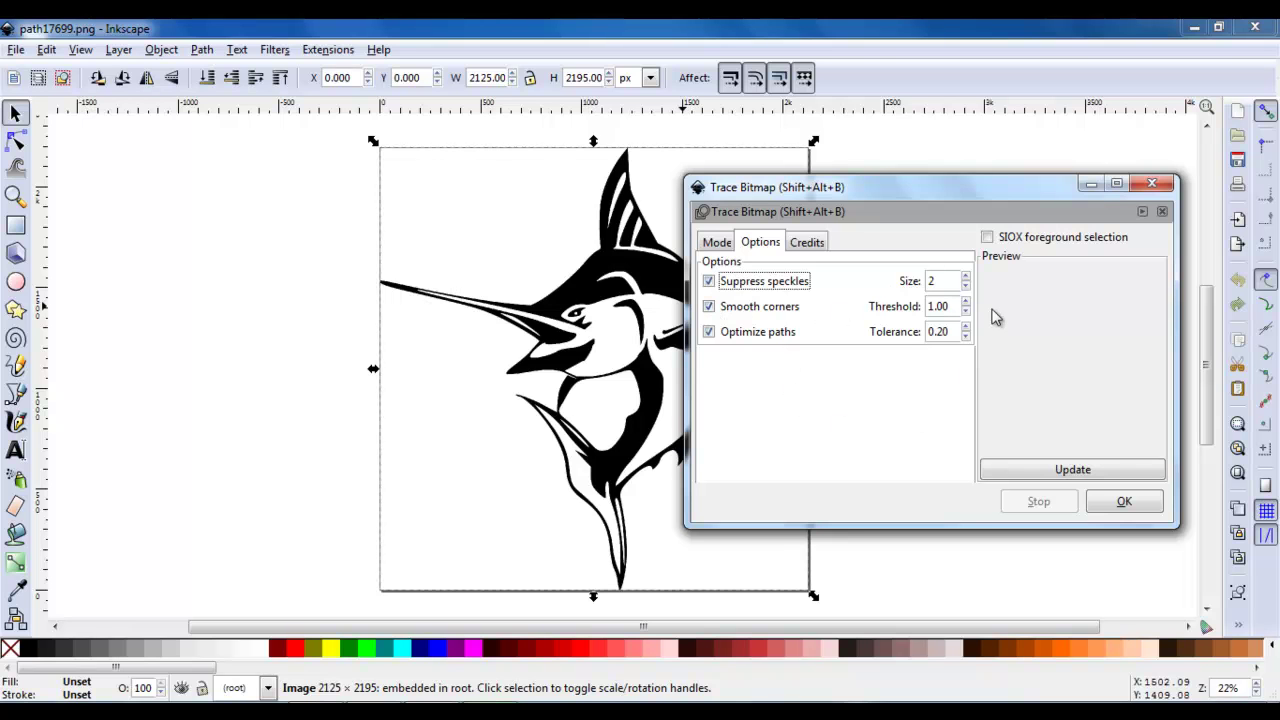
left_click(716, 244)
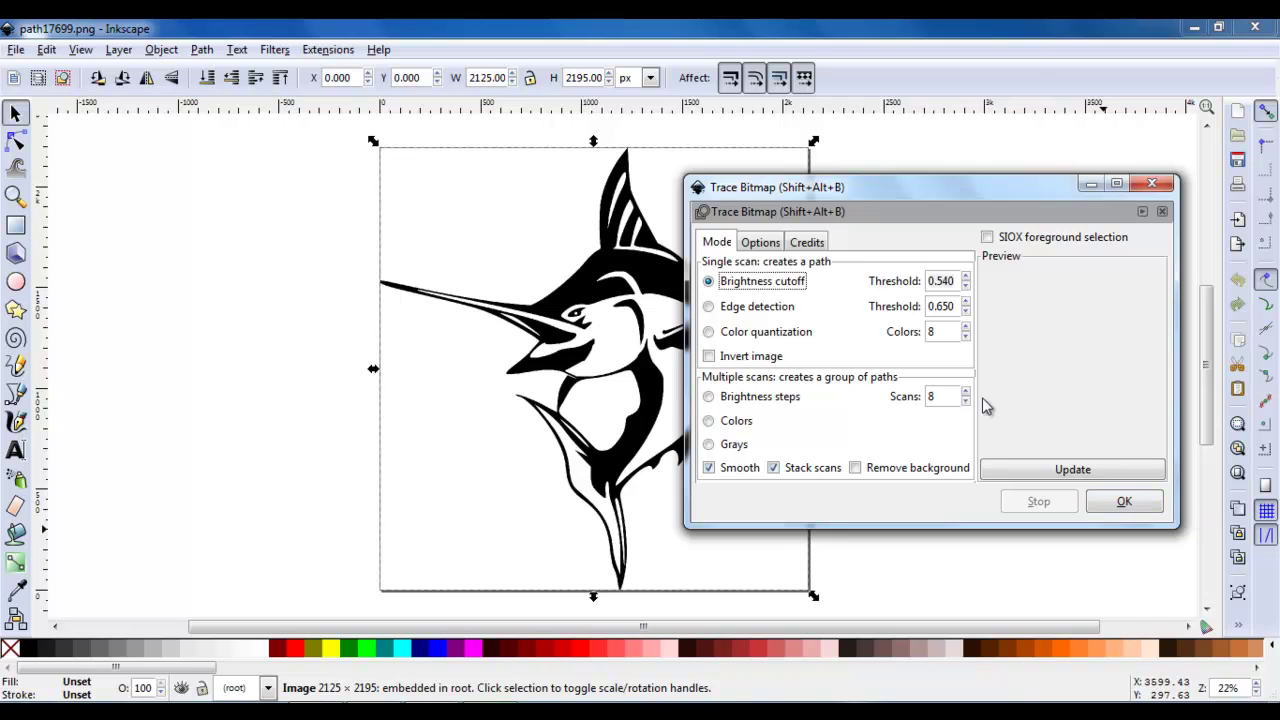
Trace the marlin, move the new path left of the page, cut the original bitmap, and close Trace Bitmap.
left_click(1125, 503)
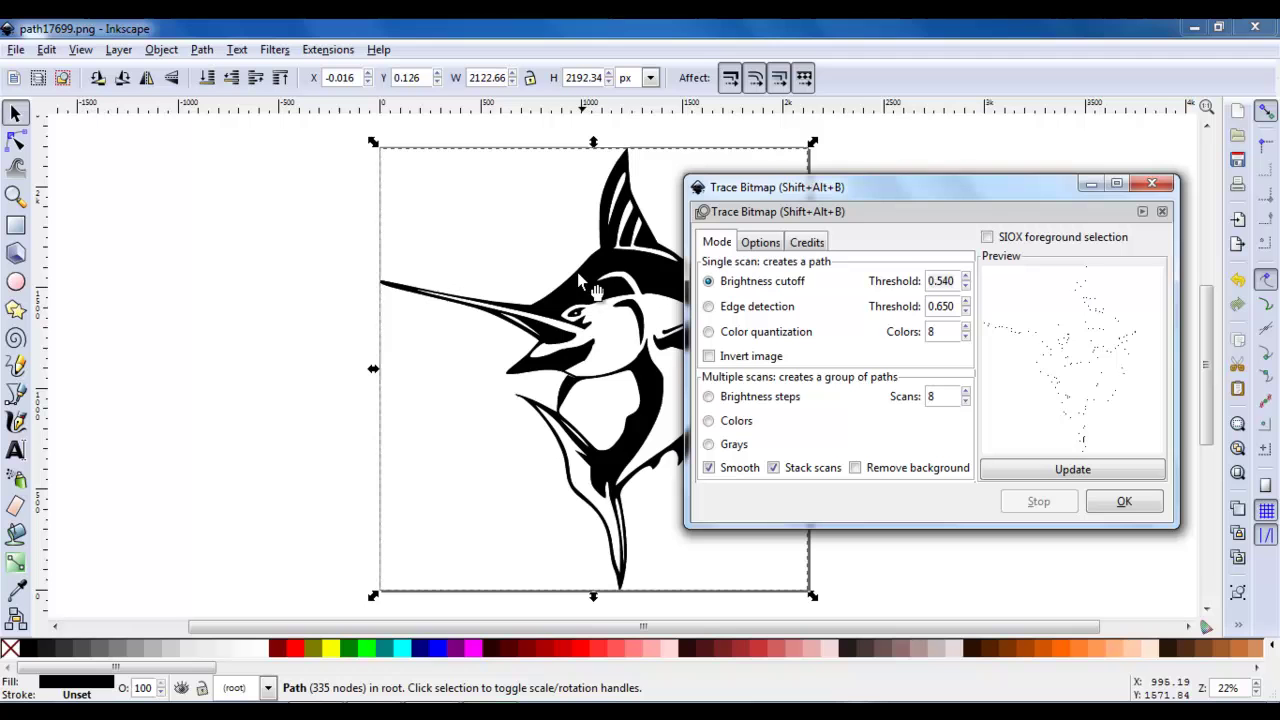
mouse_move(596, 281)
left_mouse_down()
mouse_move(490, 300)
mouse_move(312, 372)
mouse_move(243, 304)
mouse_move(242, 255)
mouse_move(221, 274)
left_mouse_up()
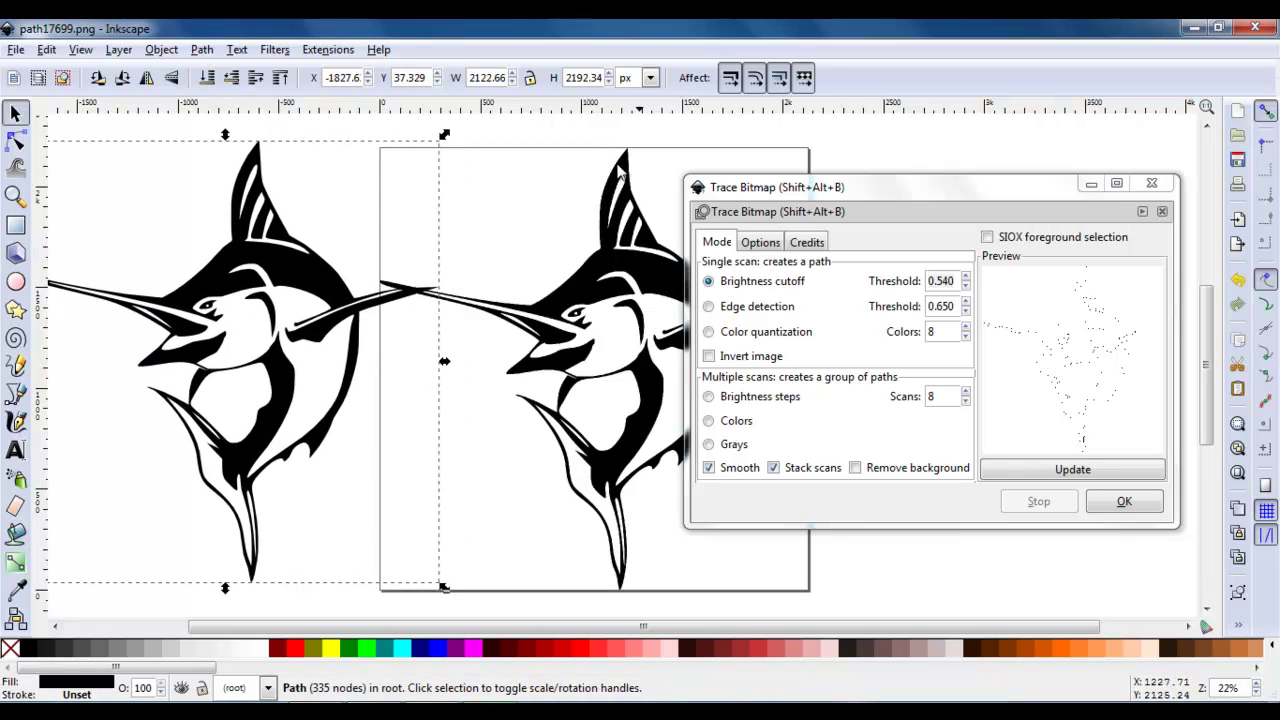
left_click(661, 292)
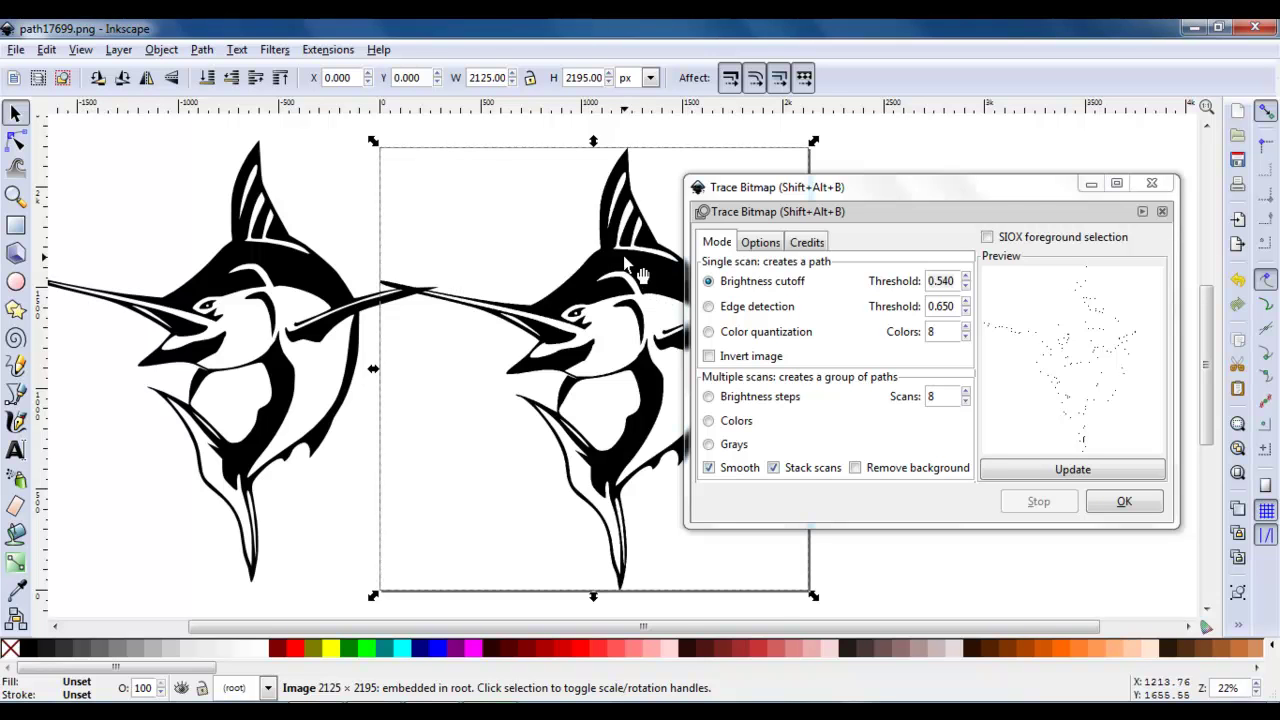
right_click(623, 255)
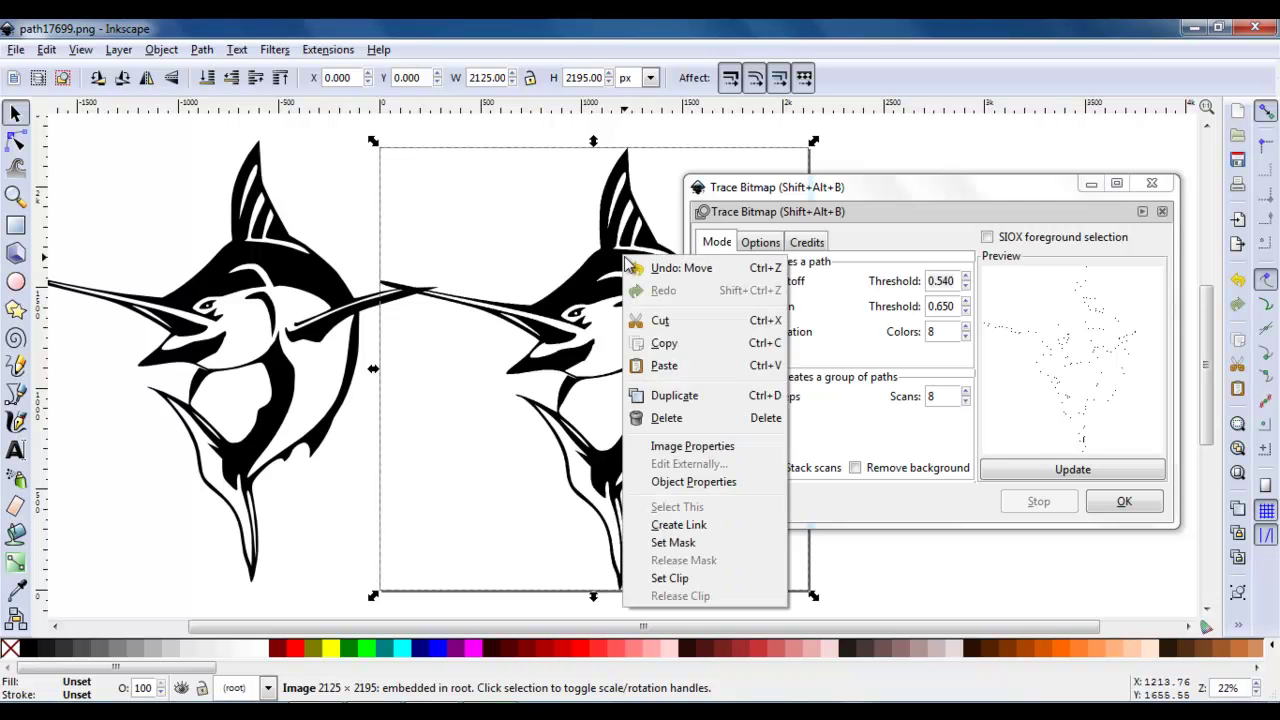
left_click(676, 320)
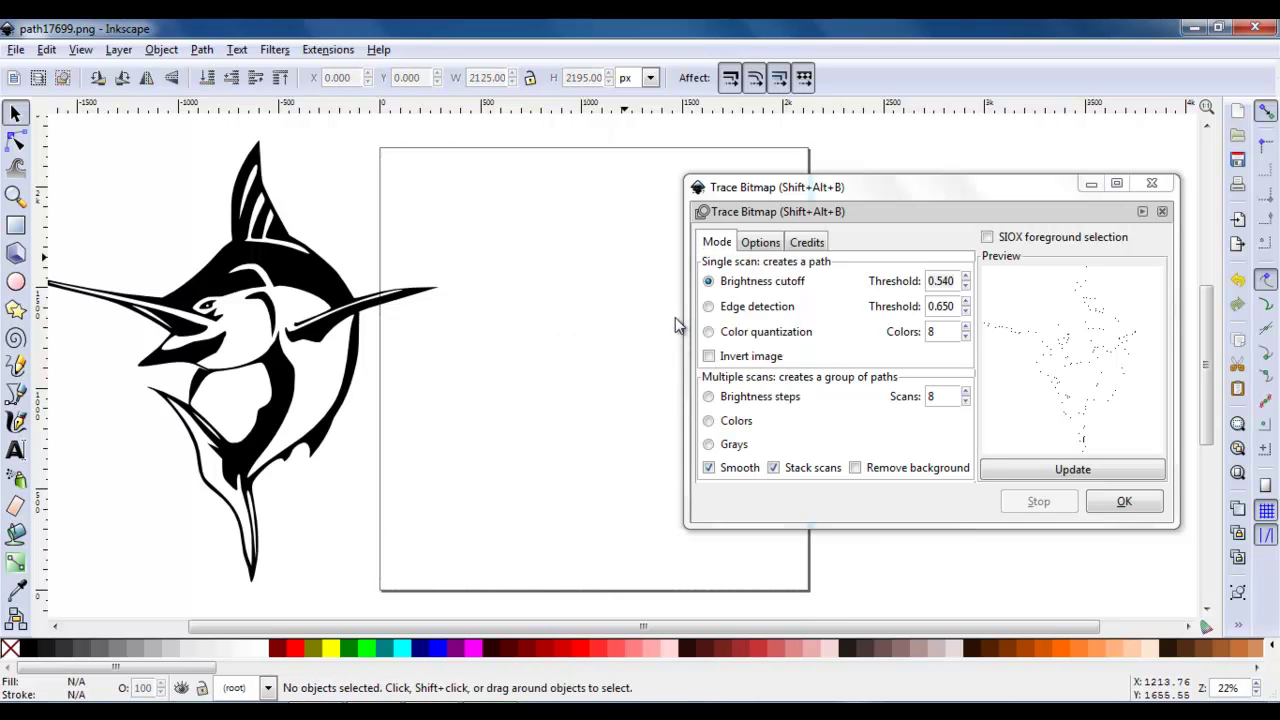
left_click(1165, 184)
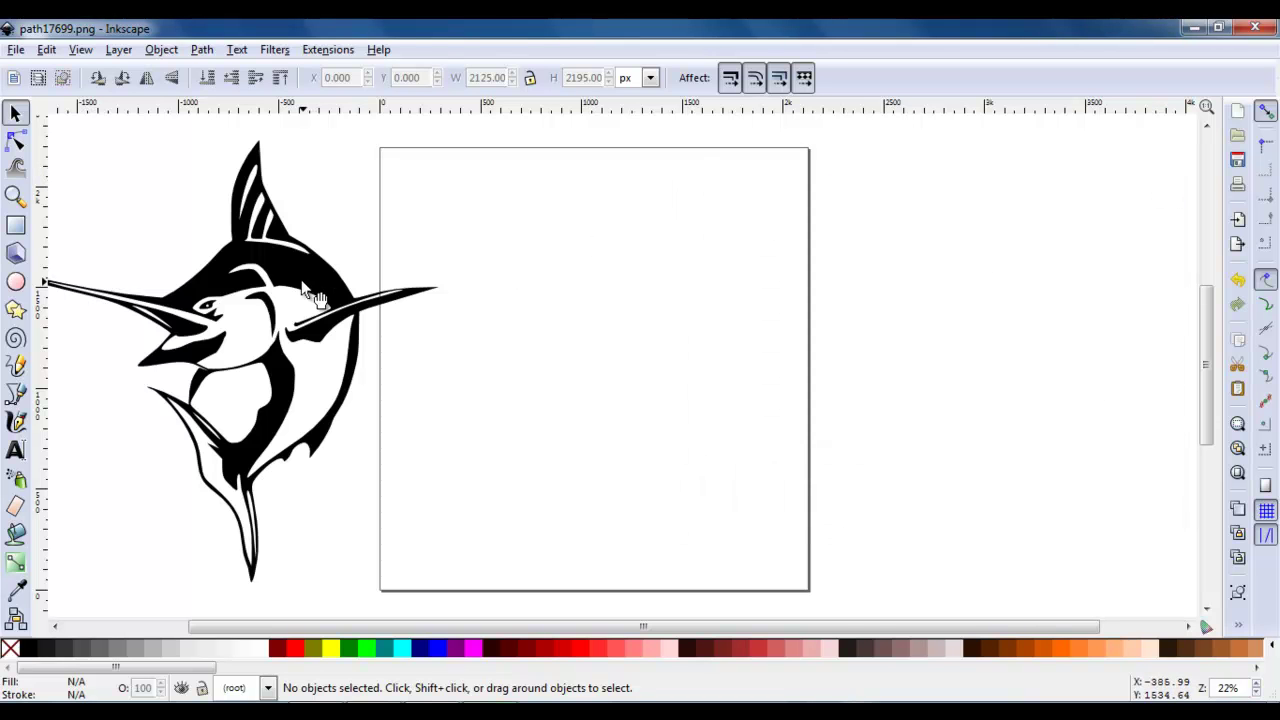
Move the traced marlin onto the page and inspect the head's nodes zoomed in.
mouse_move(313, 296)
left_mouse_down()
mouse_move(461, 347)
mouse_move(707, 340)
mouse_move(706, 310)
left_mouse_up()
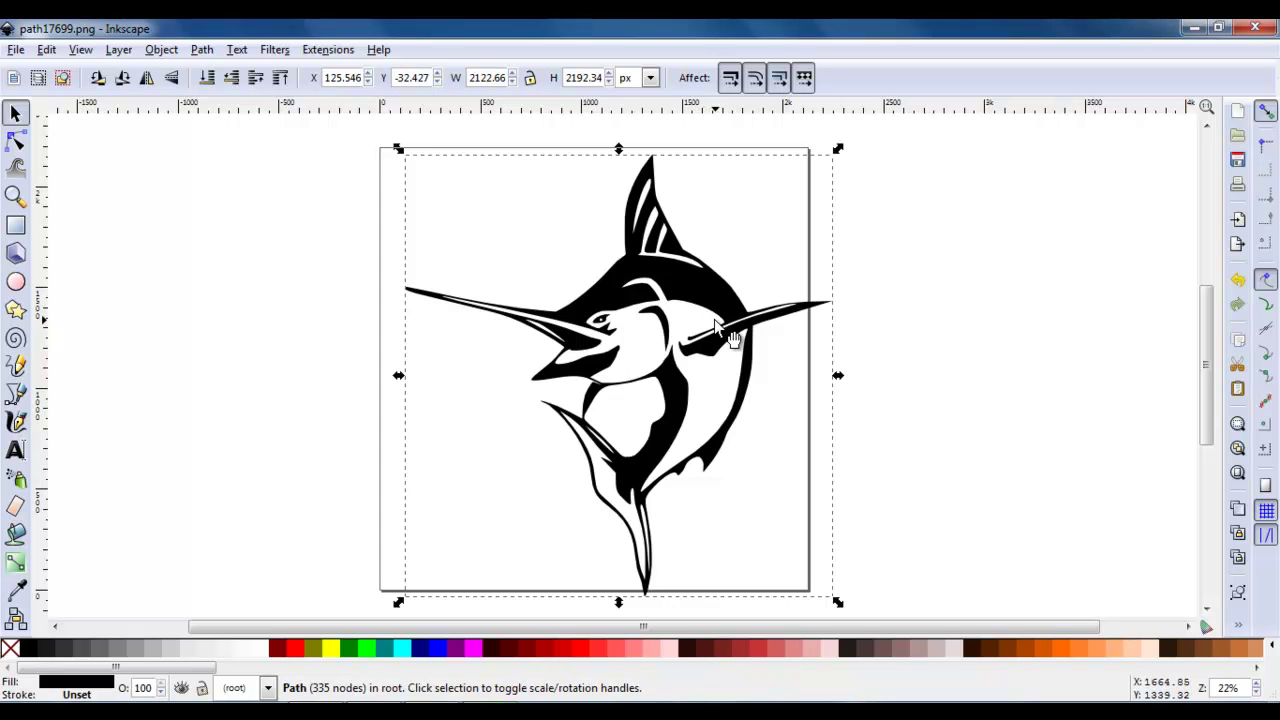
left_click(15, 142)
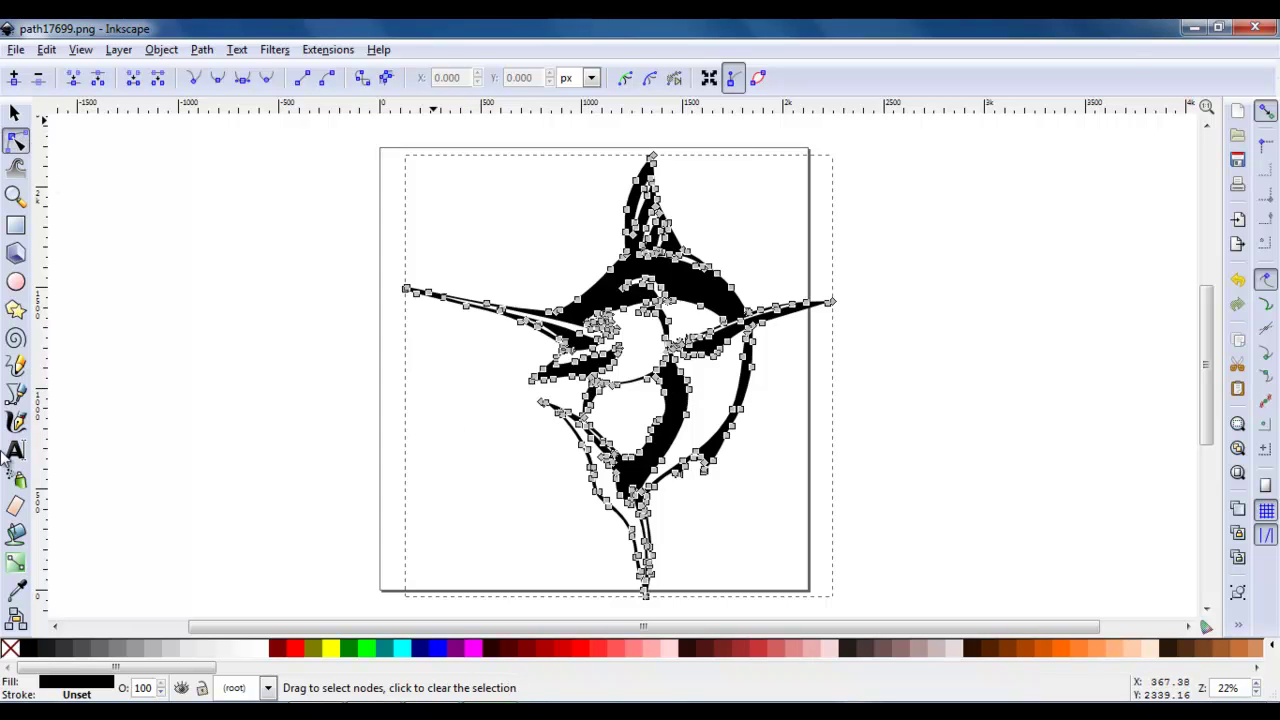
left_click(16, 196)
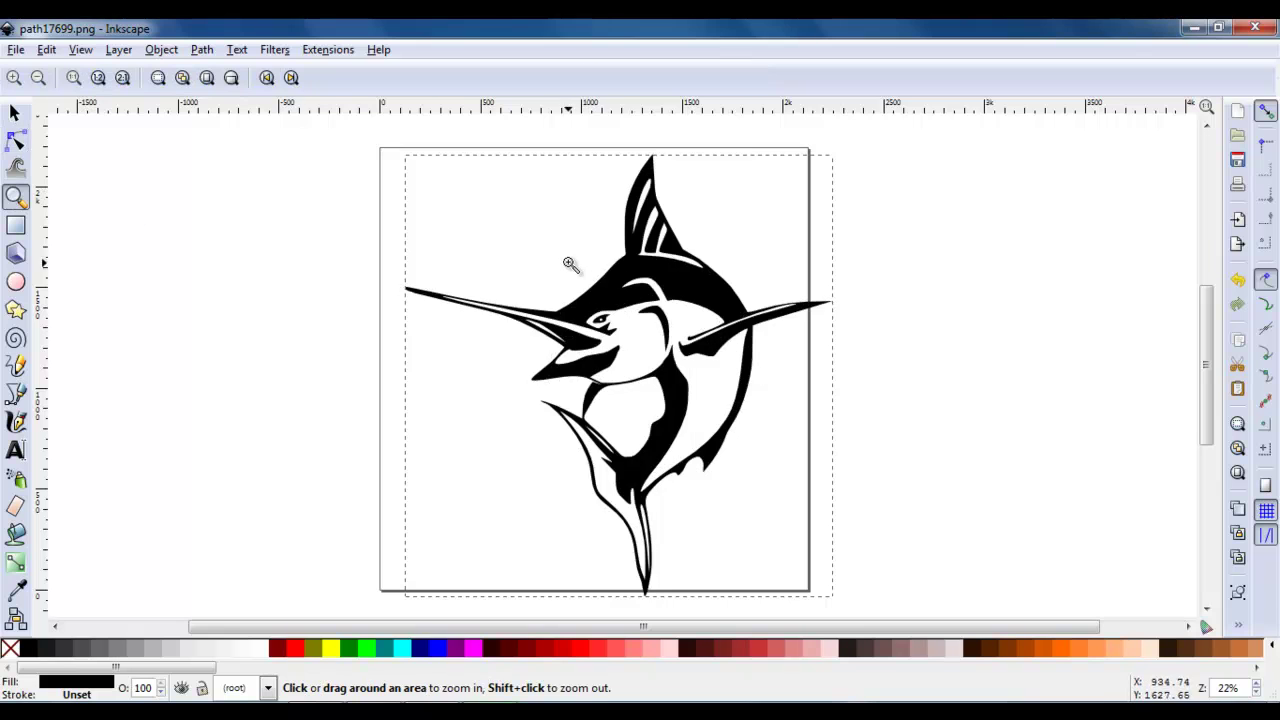
left_click(620, 302)
left_click(620, 302)
left_click(620, 302)
left_click(620, 302)
left_click(620, 302)
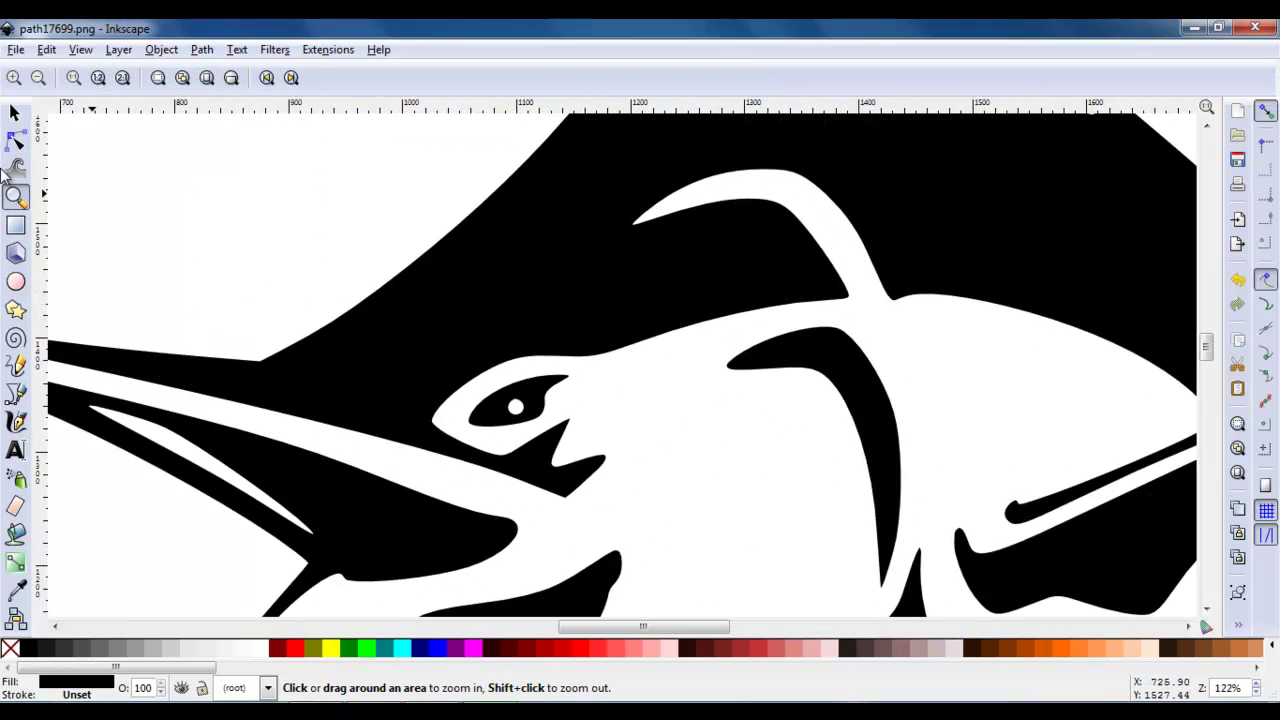
left_click(17, 143)
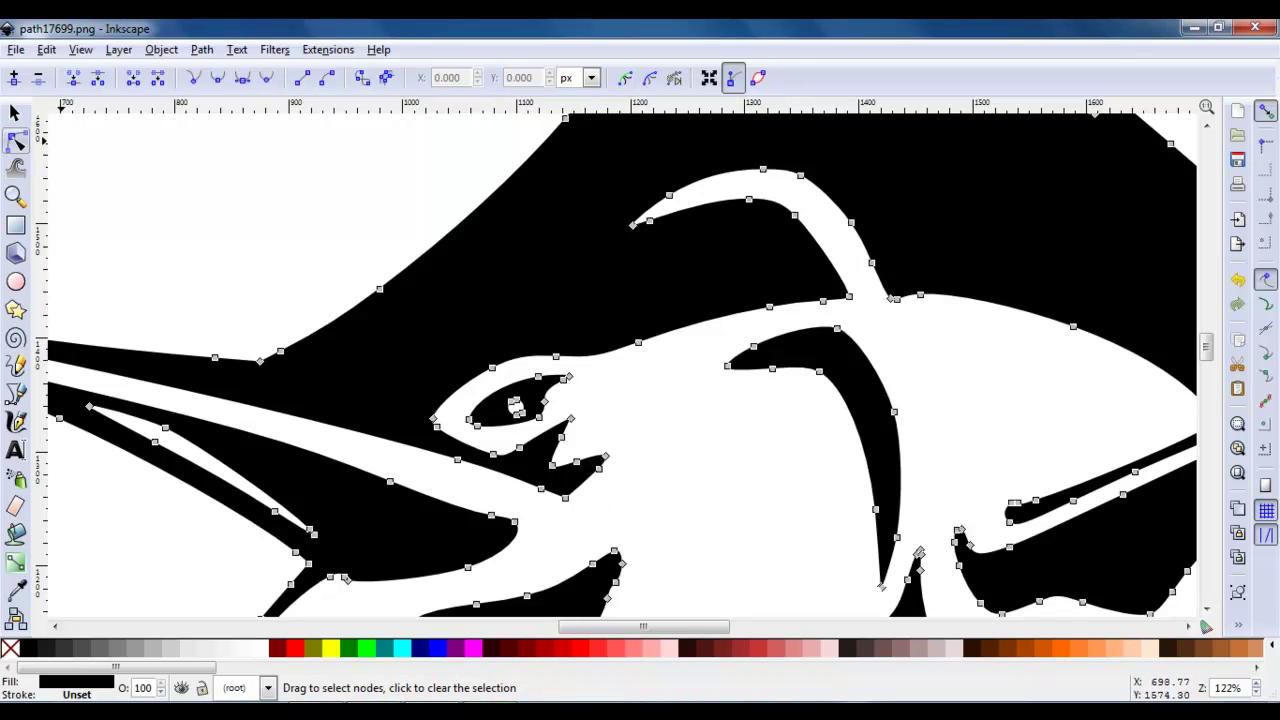
Zoom back out to view the whole page.
key("minus")
left_click(17, 197)
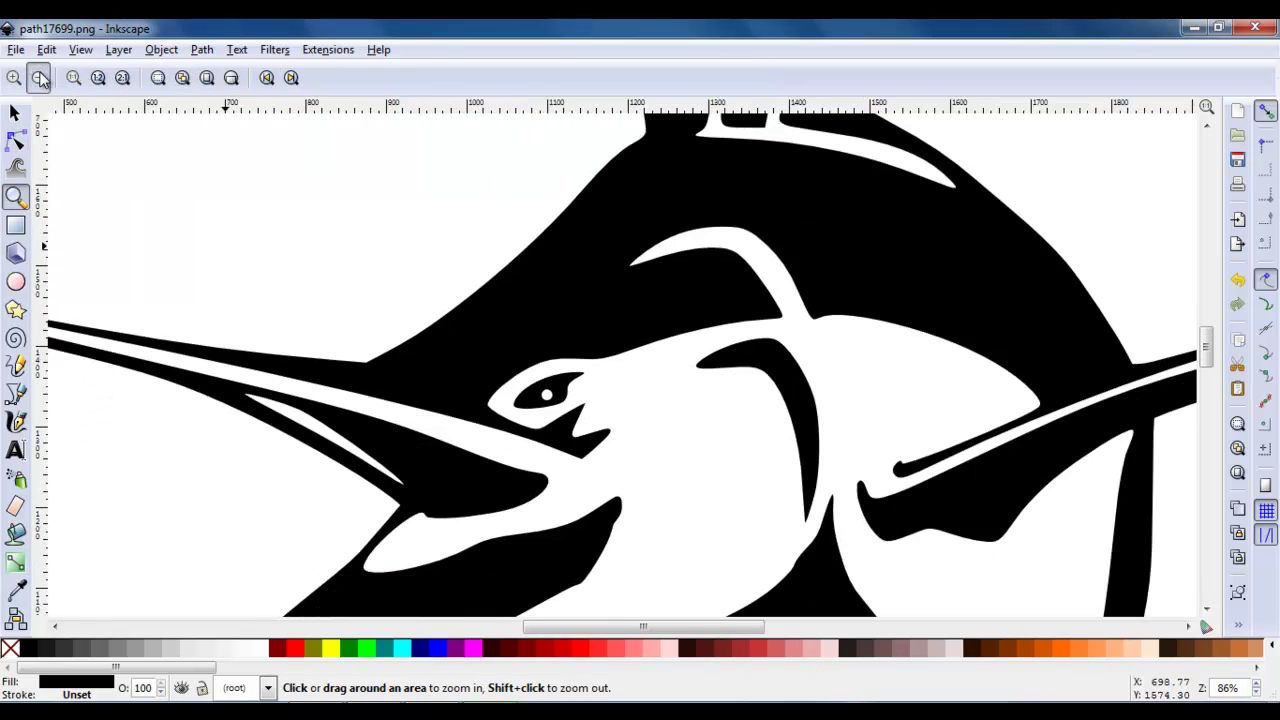
left_click(40, 80)
left_click(40, 80)
left_click(40, 80)
left_click(40, 80)
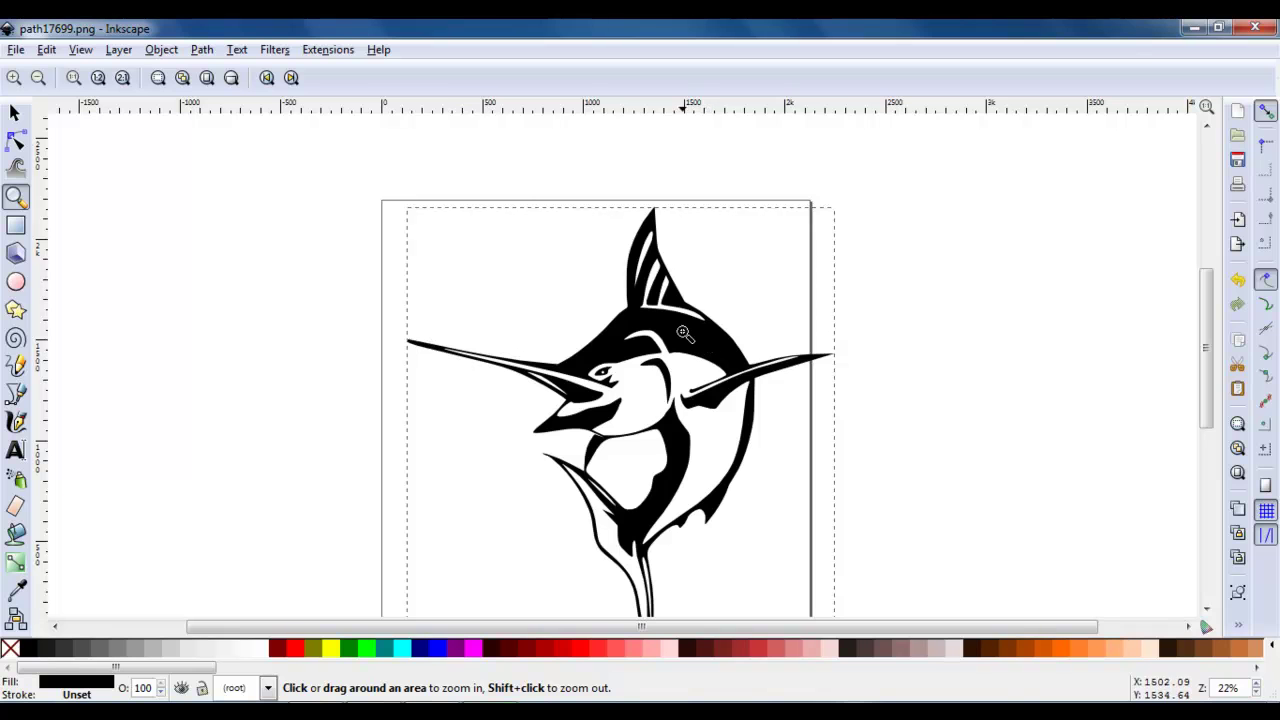
Resize the marlin to 15 in wide with proportions locked, measuring in inches.
left_click(15, 113)
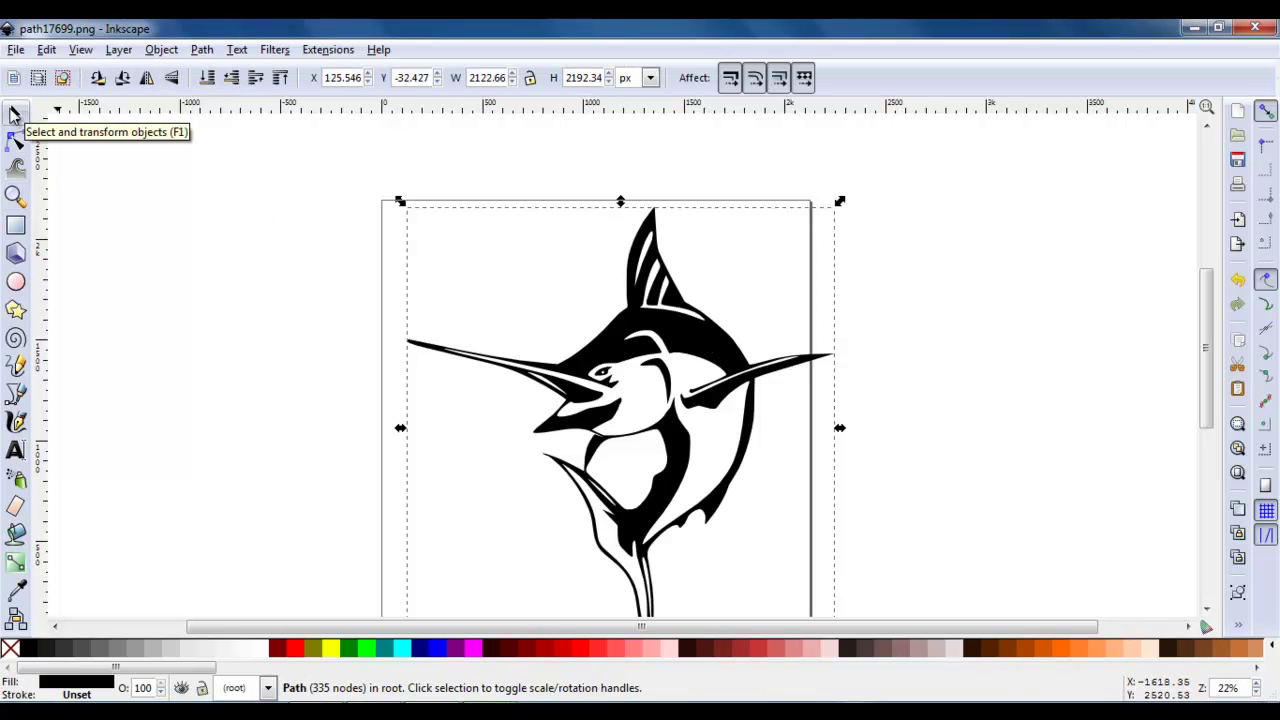
left_click(700, 333)
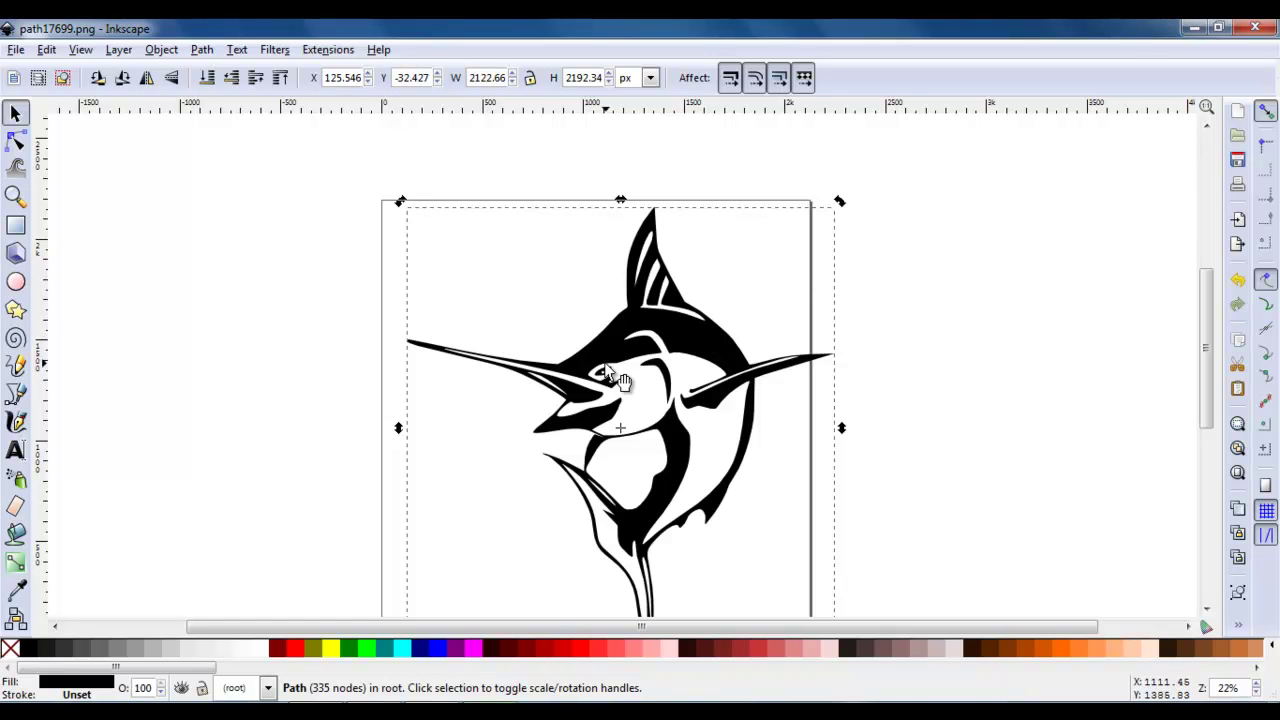
left_click(652, 78)
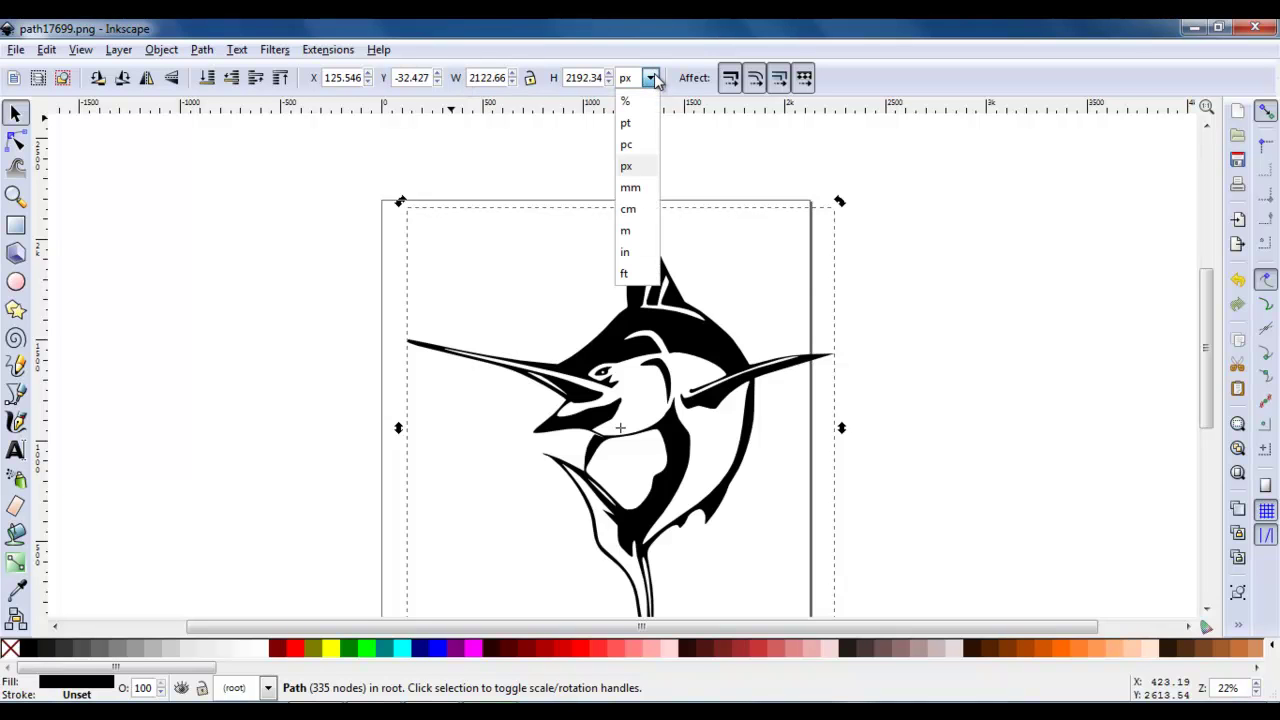
left_click(630, 254)
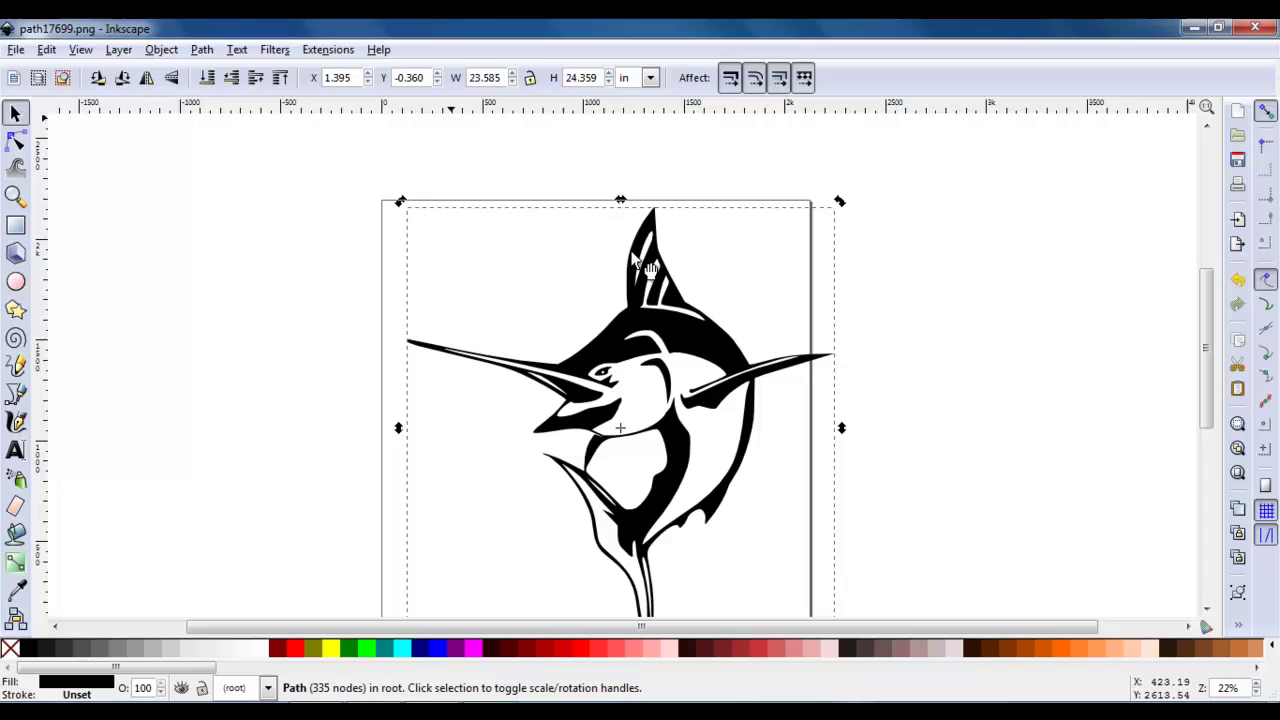
left_click(532, 79)
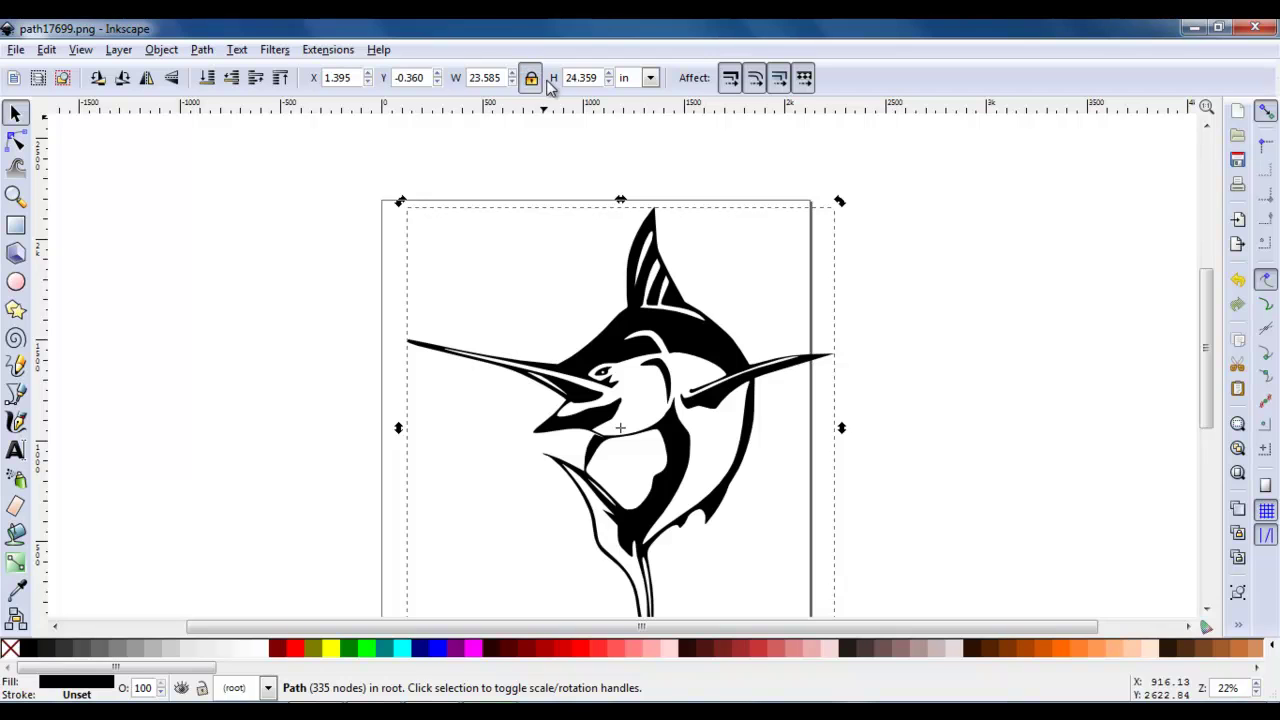
triple_click(496, 80)
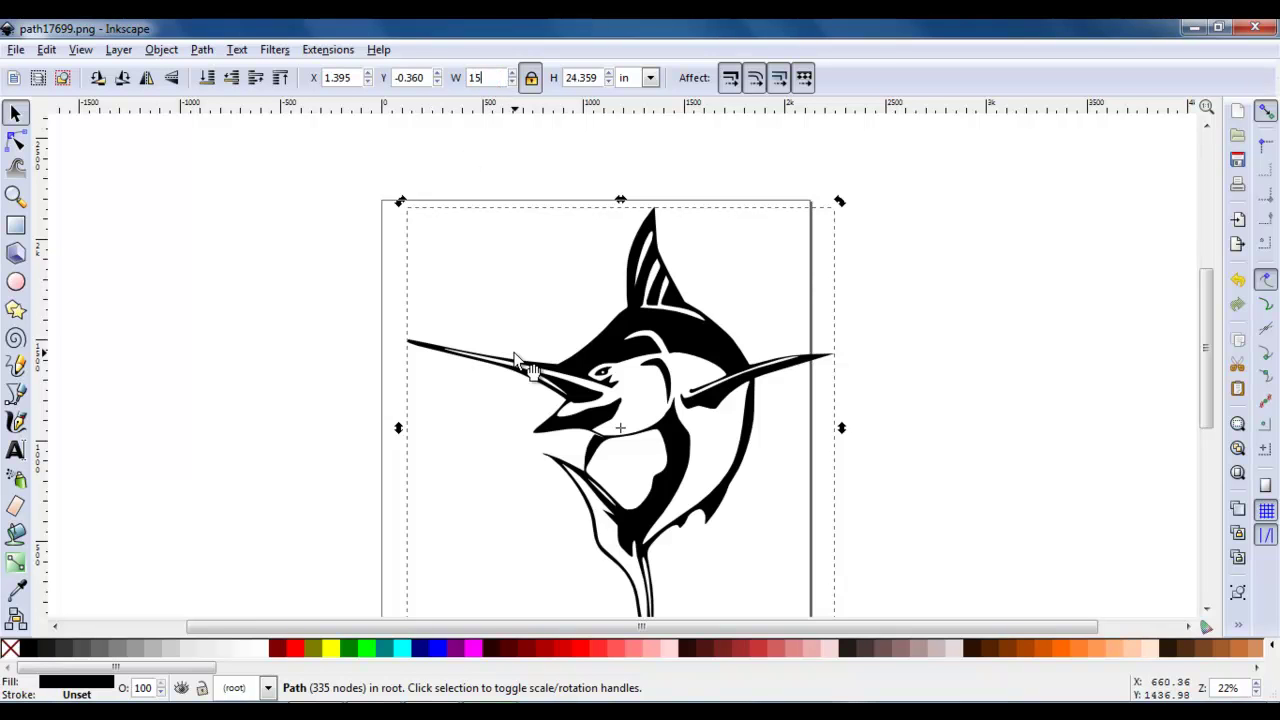
key("Return")
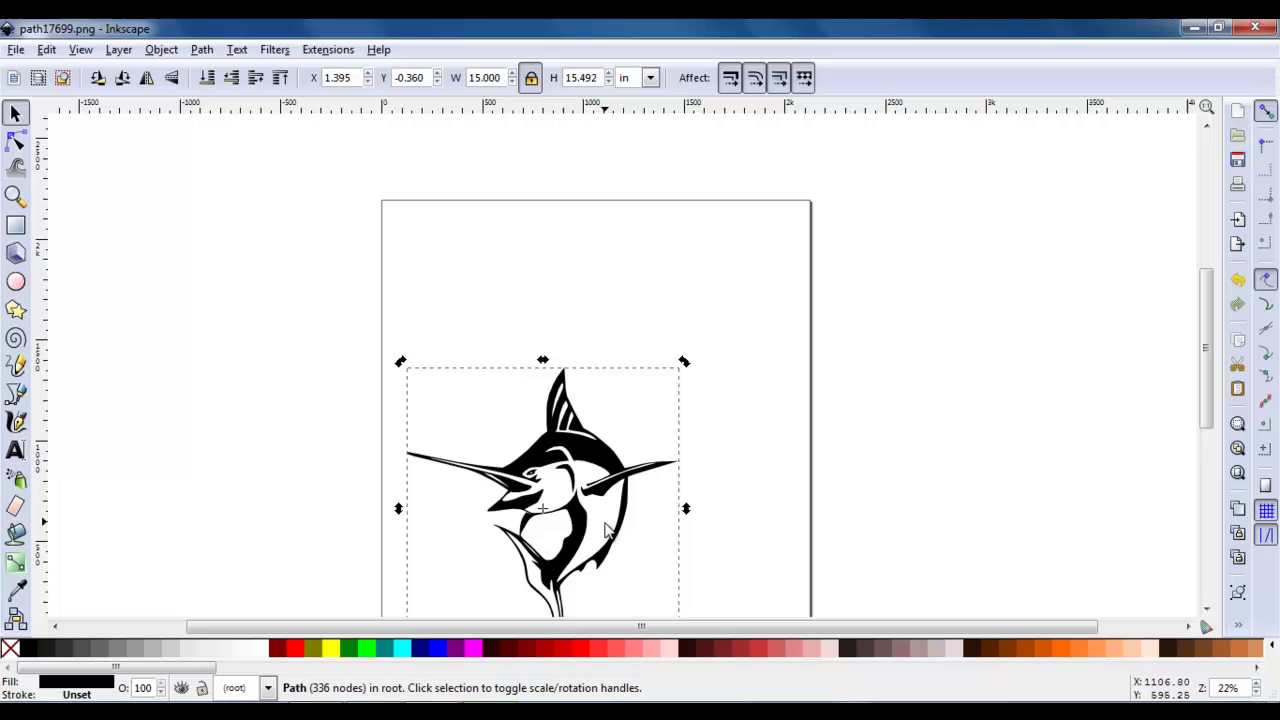
Move the resized marlin up on the page to X 3.875, Y 6.874.
left_click_drag(595, 470, 641, 339)
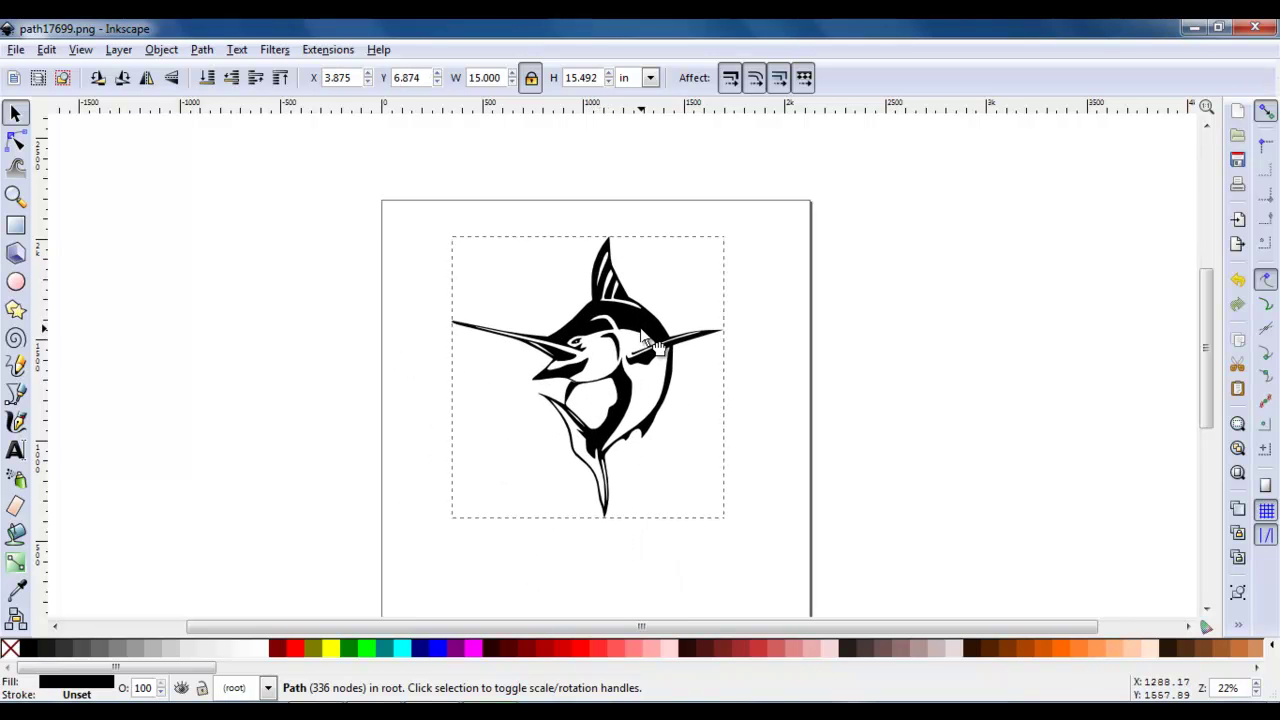
scroll(768, 561, "down", 3)
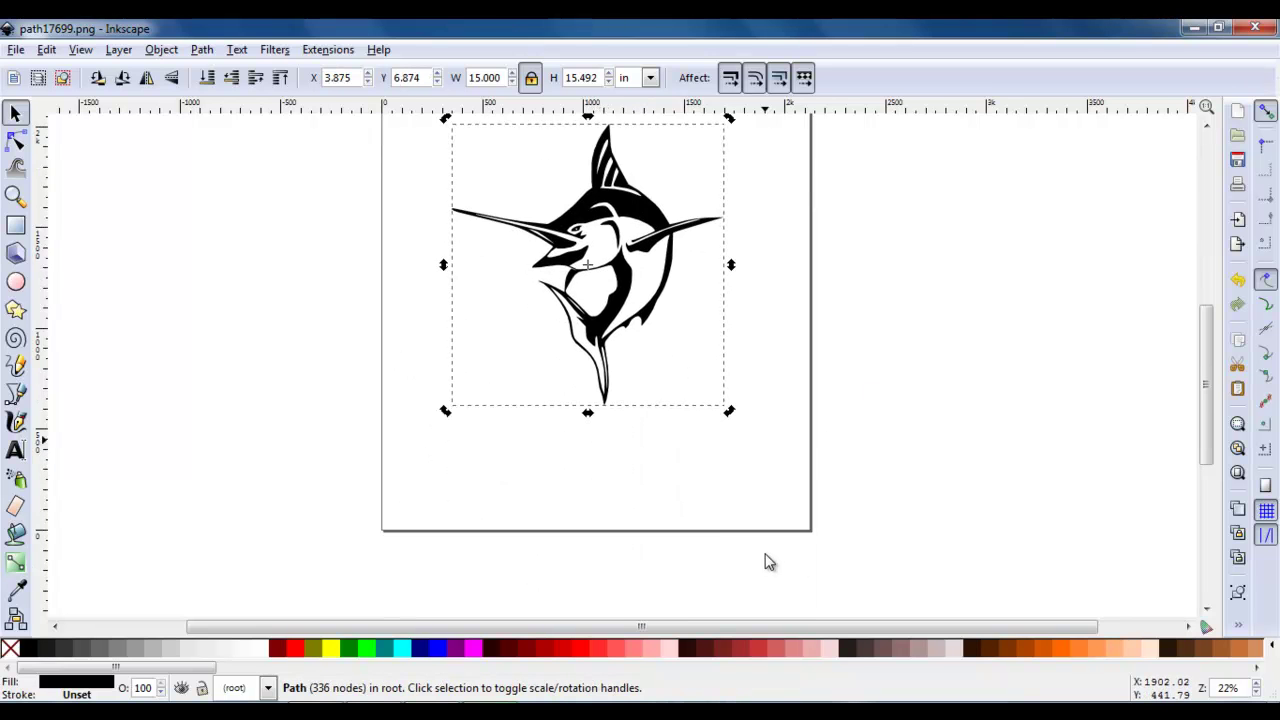
scroll(768, 561, "up", 2)
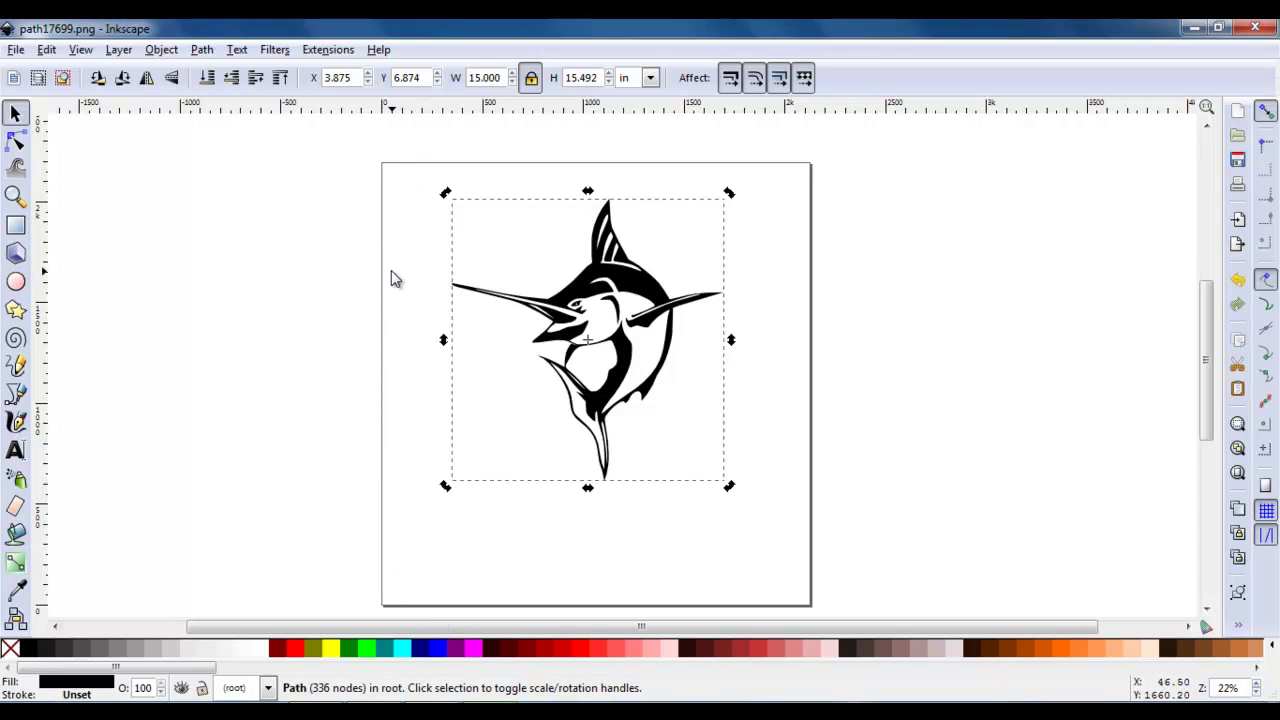
Set the page size to 48 × 48 in through Document Properties.
left_click(15, 50)
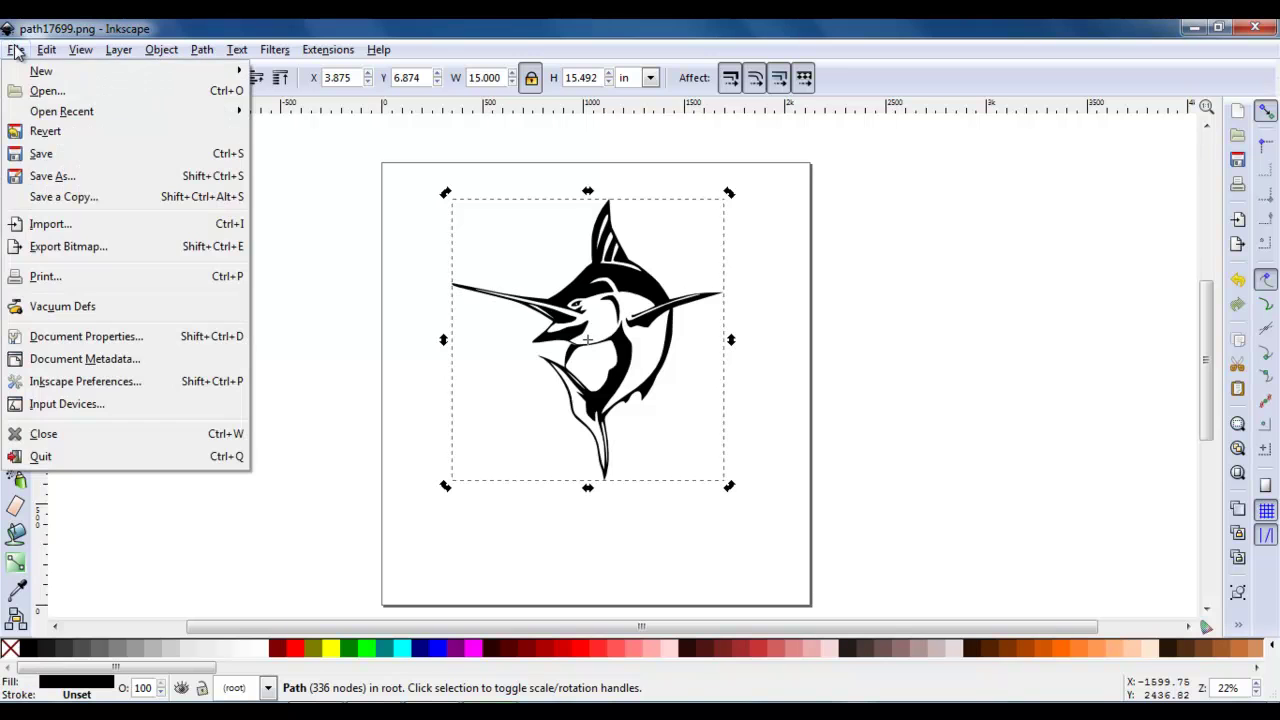
left_click(134, 344)
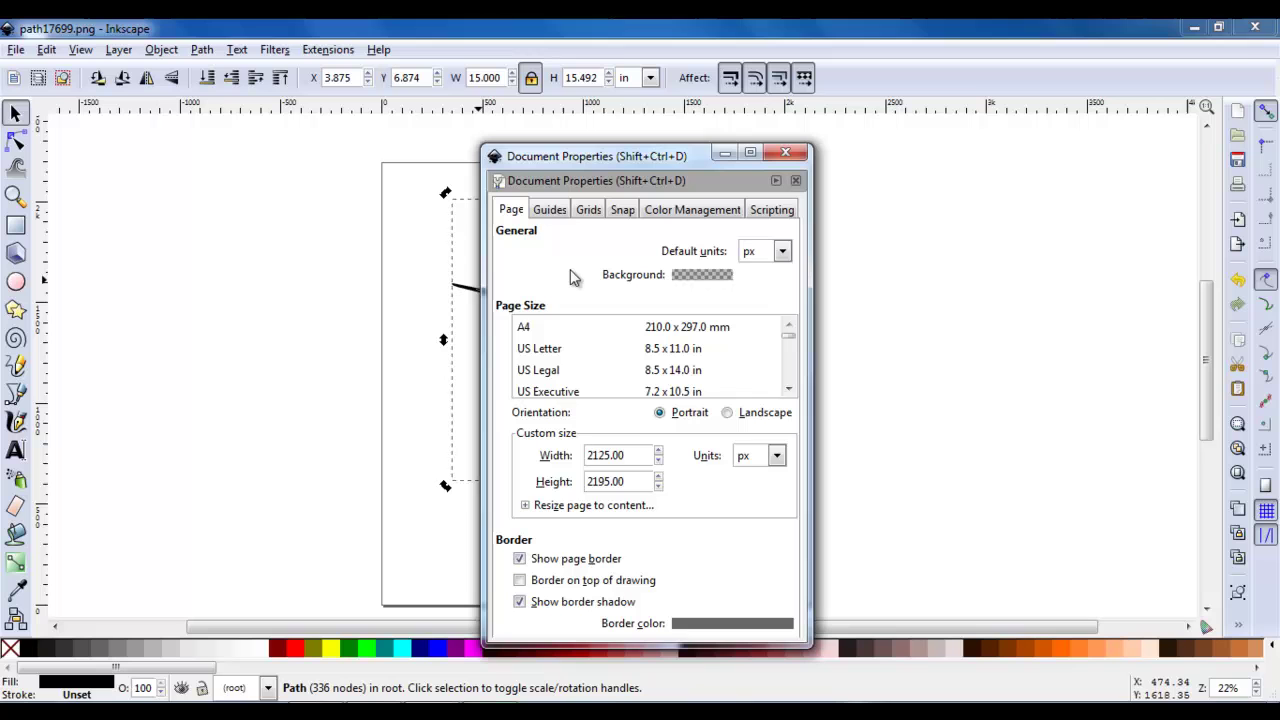
left_click(785, 454)
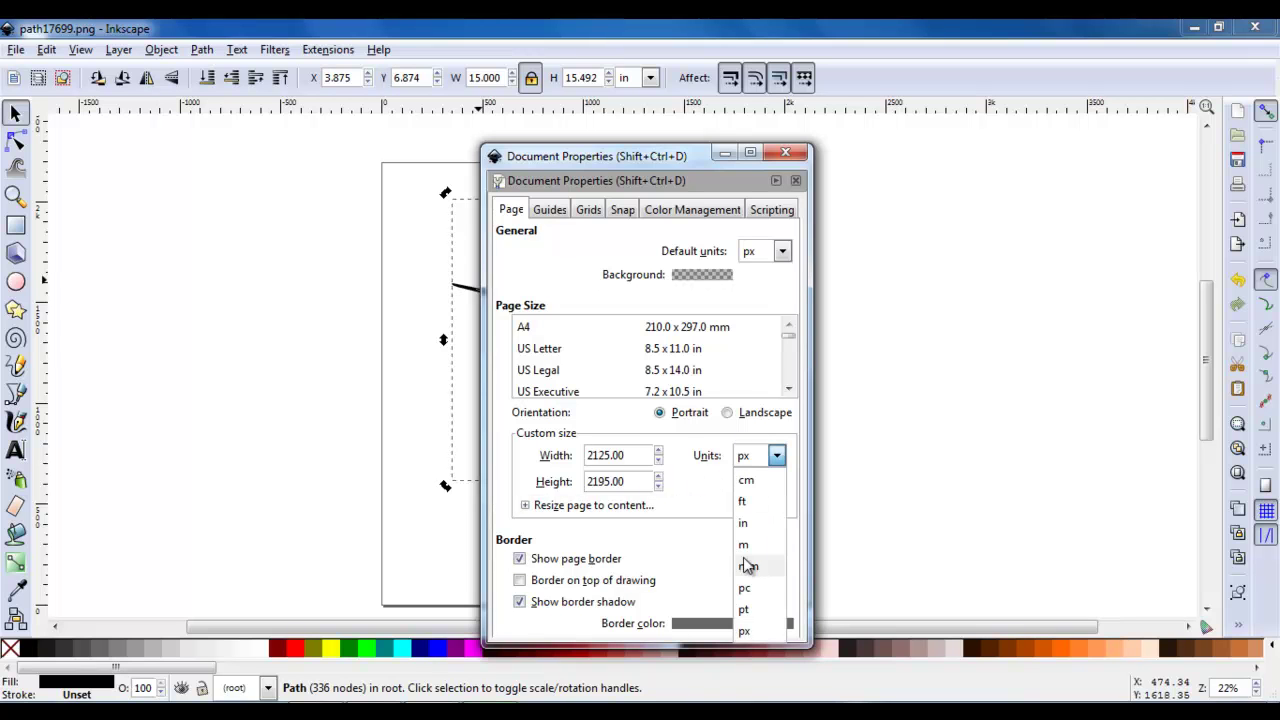
left_click(748, 525)
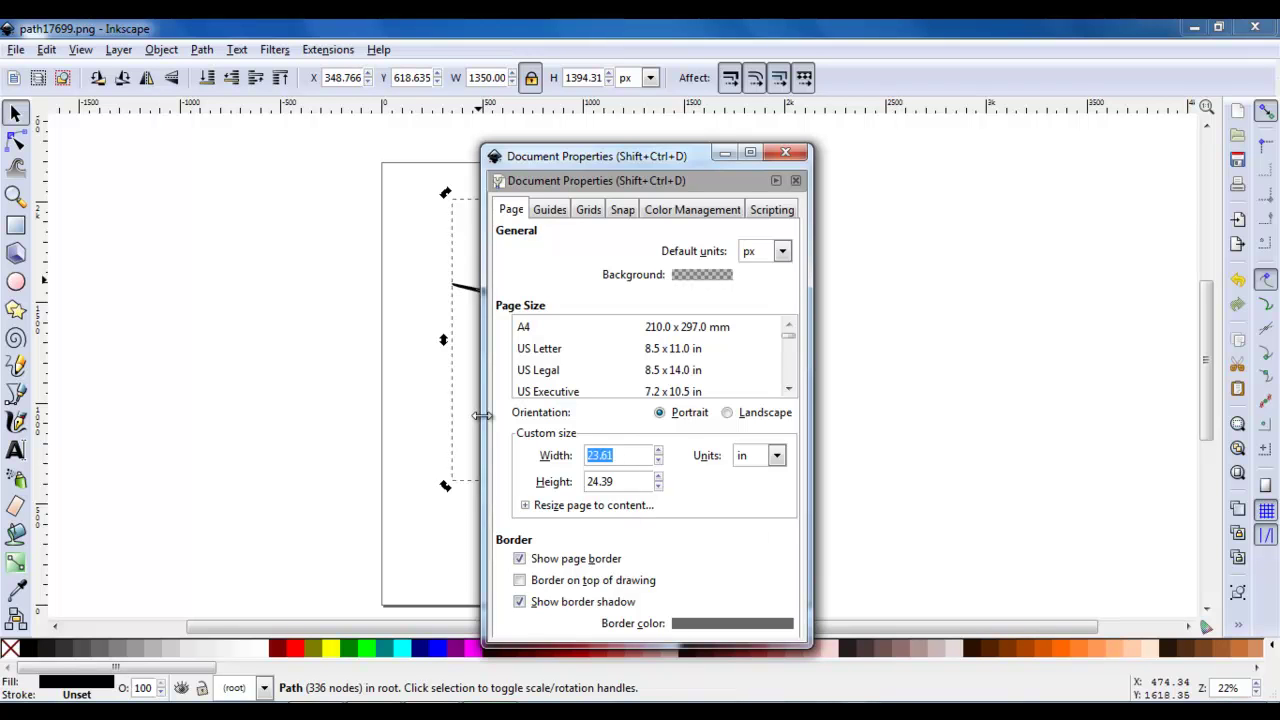
type("48")
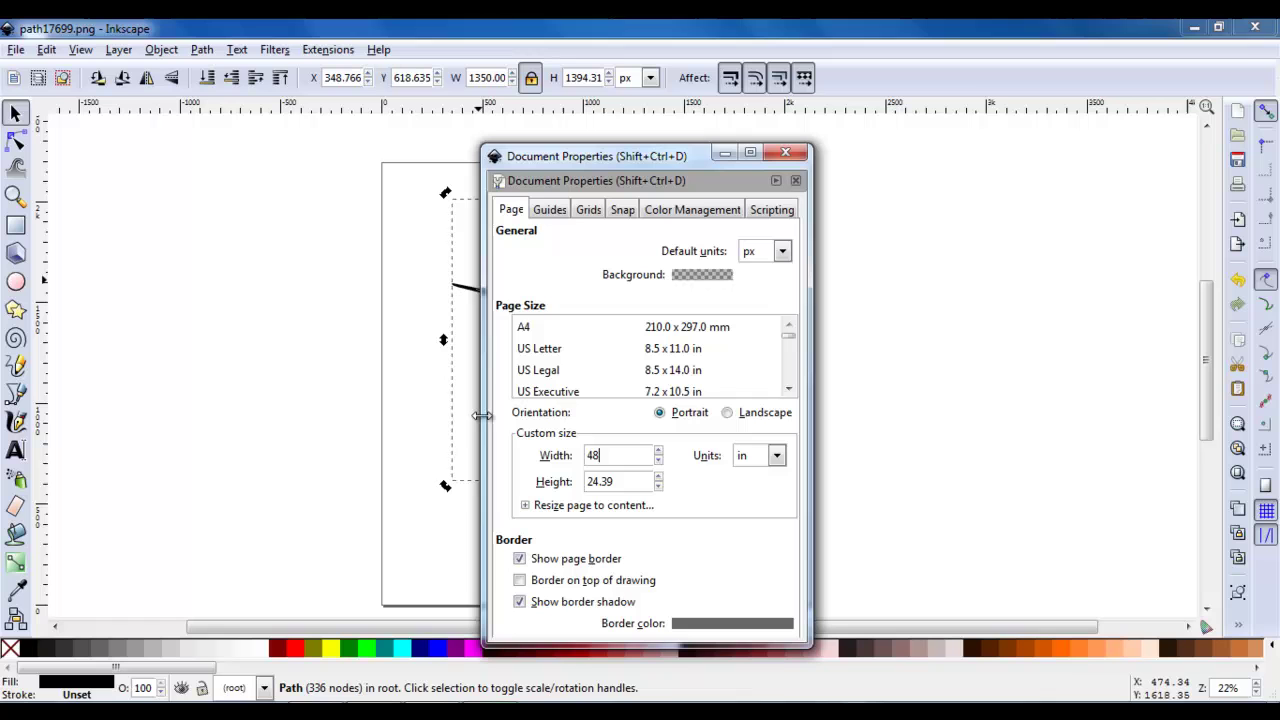
left_click(636, 481)
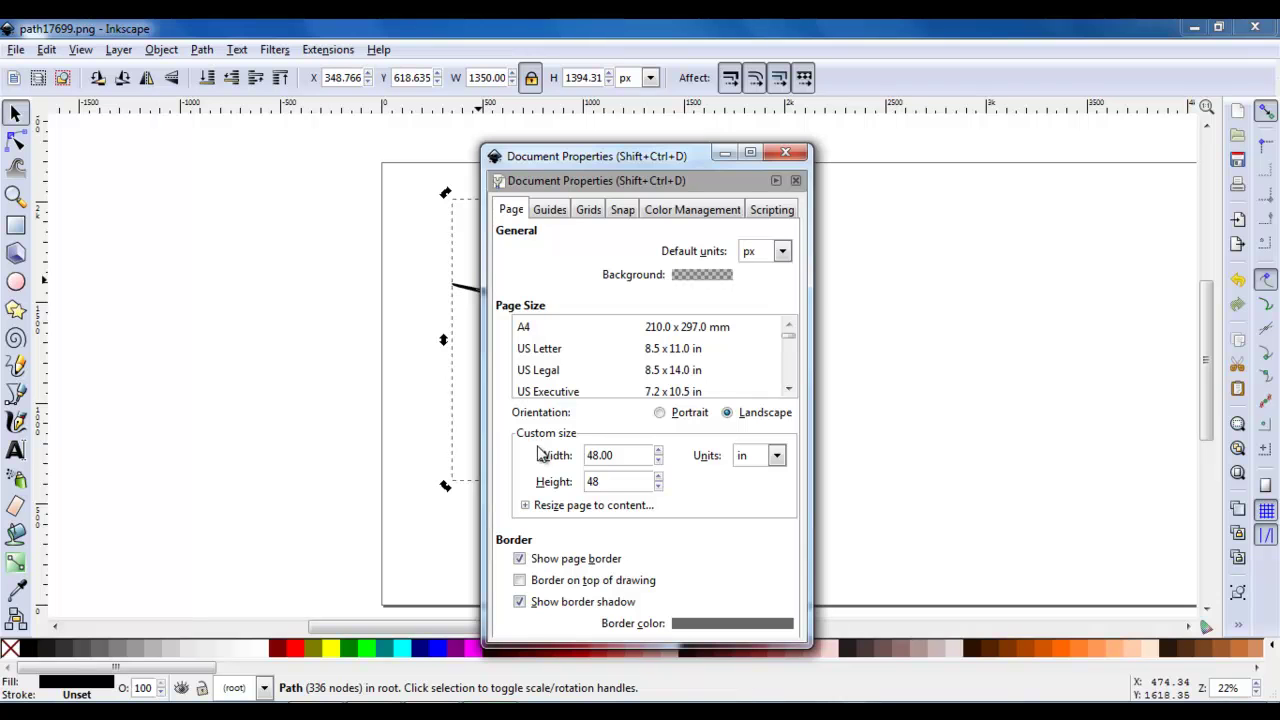
left_click(976, 376)
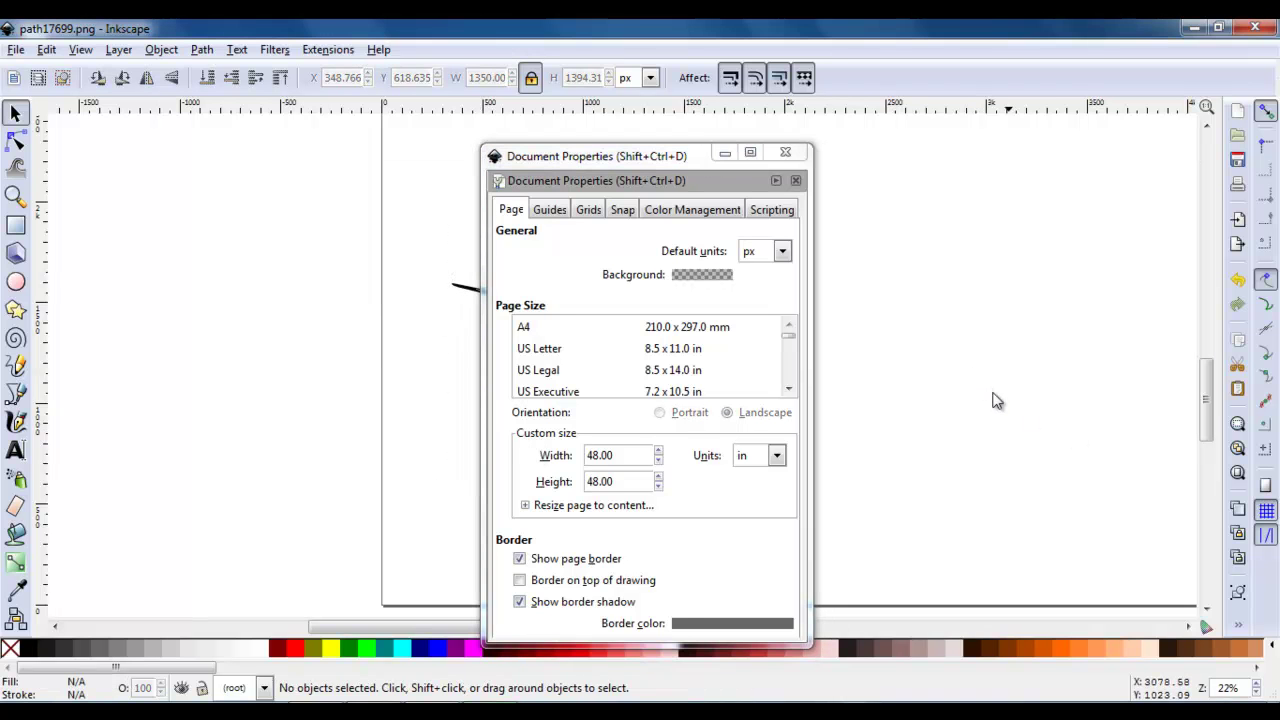
left_click(785, 153)
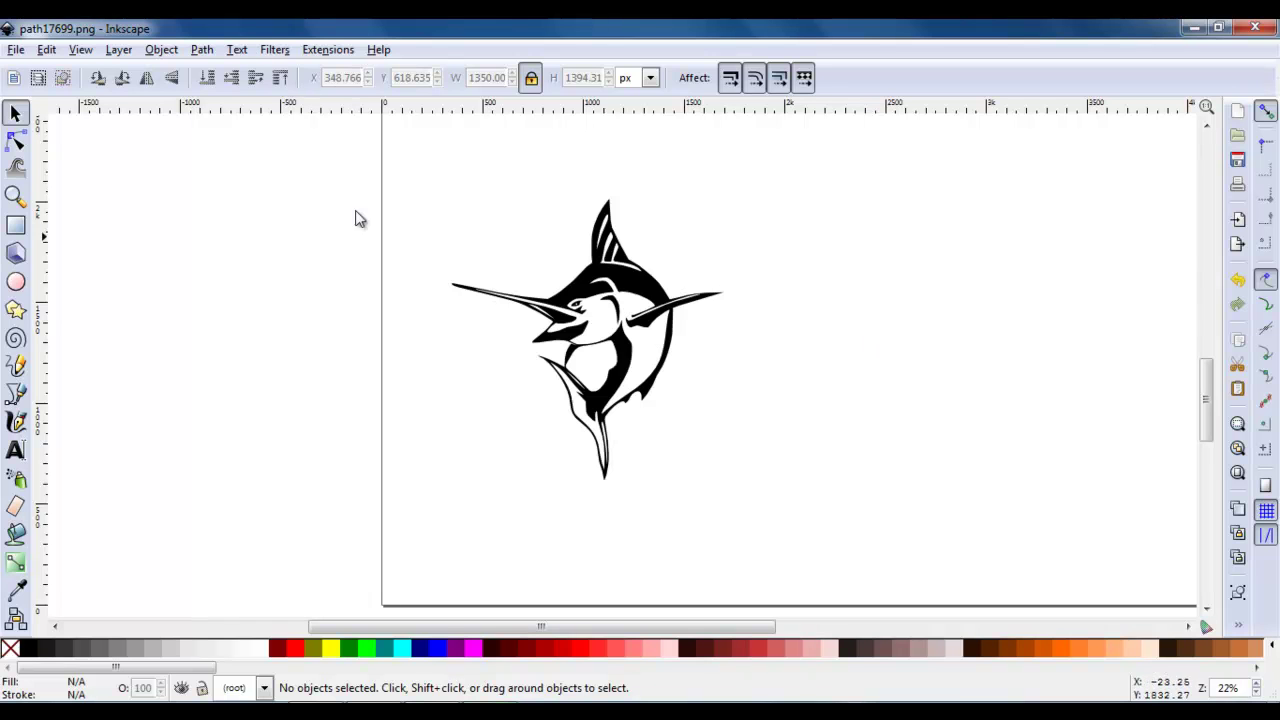
Zoom out and pan to see the enlarged page.
left_click(15, 195)
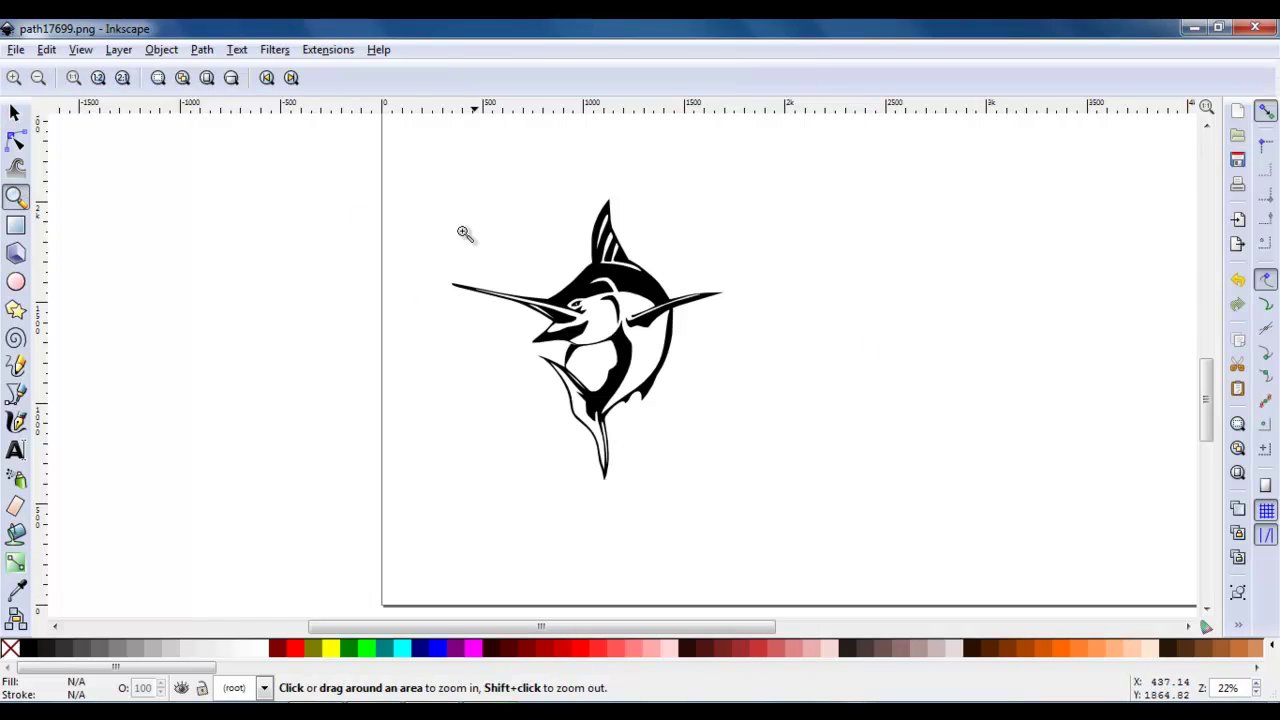
left_click(491, 218, "shift")
left_click(493, 219, "shift")
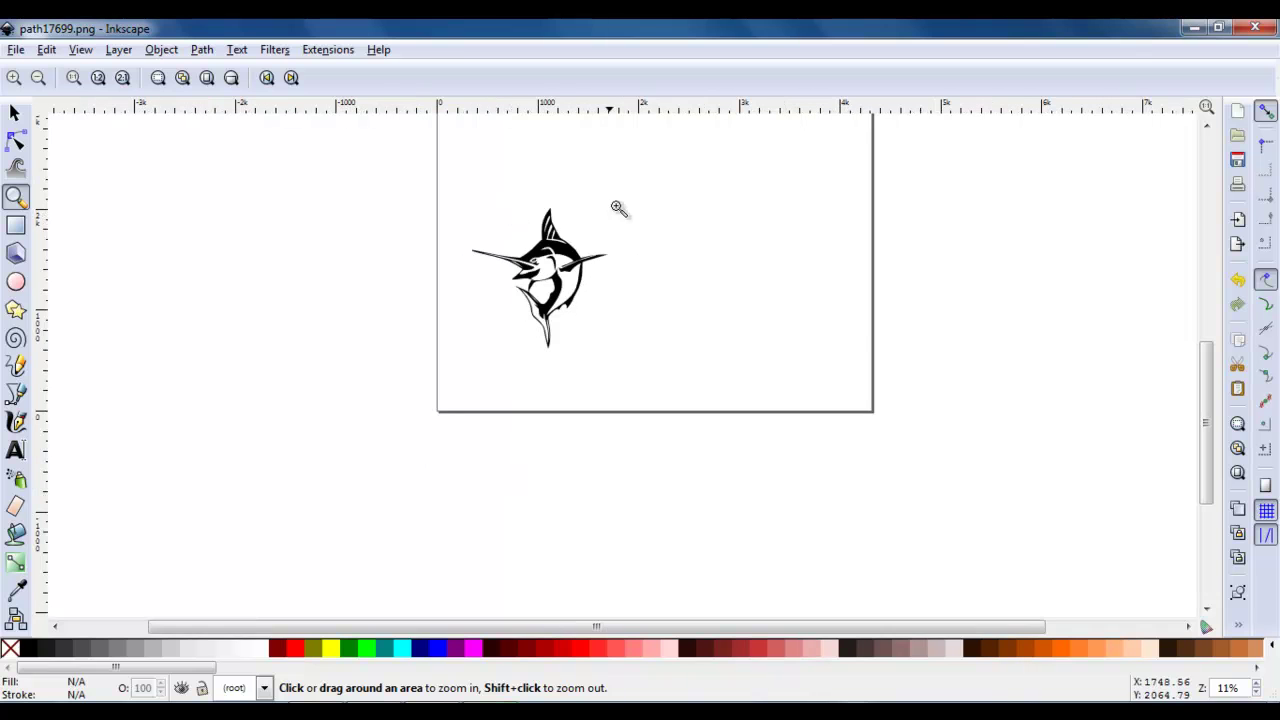
left_click(15, 112)
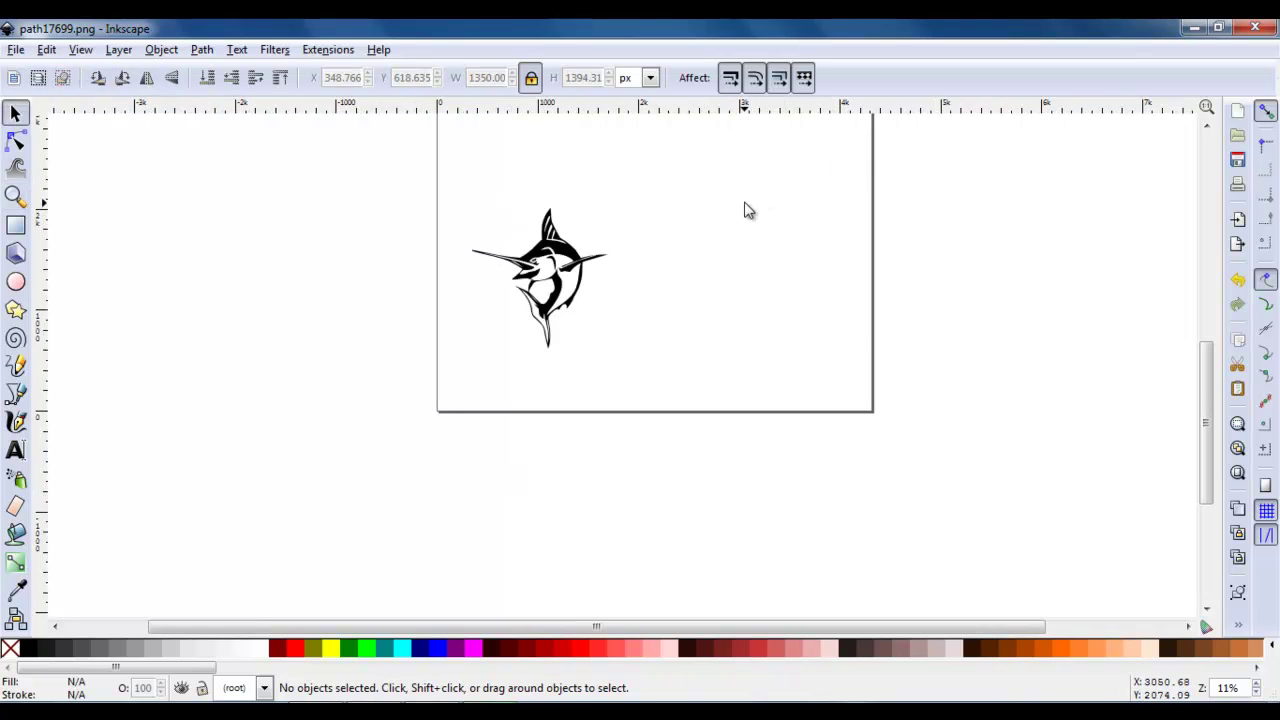
left_click_drag(749, 209, 638, 272)
left_click_drag(1210, 423, 1204, 376)
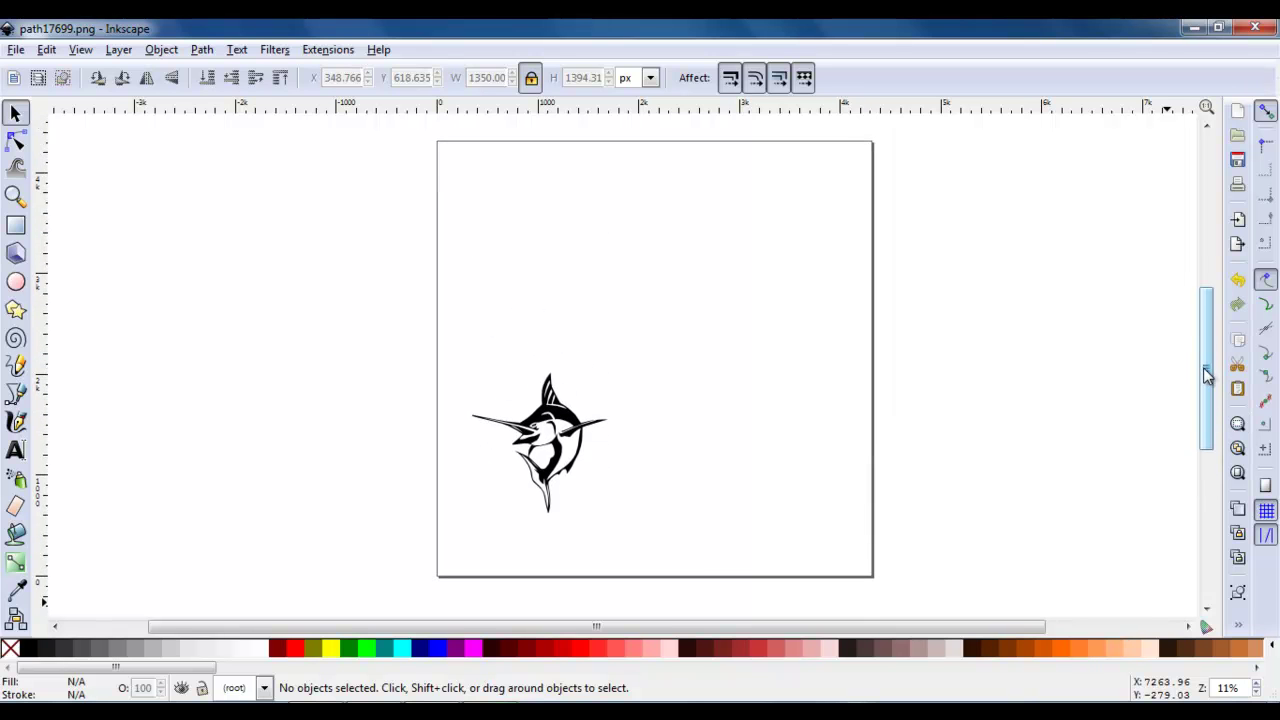
Rotate the marlin about 61° and tuck it into the page's bottom-left corner.
left_click(578, 435)
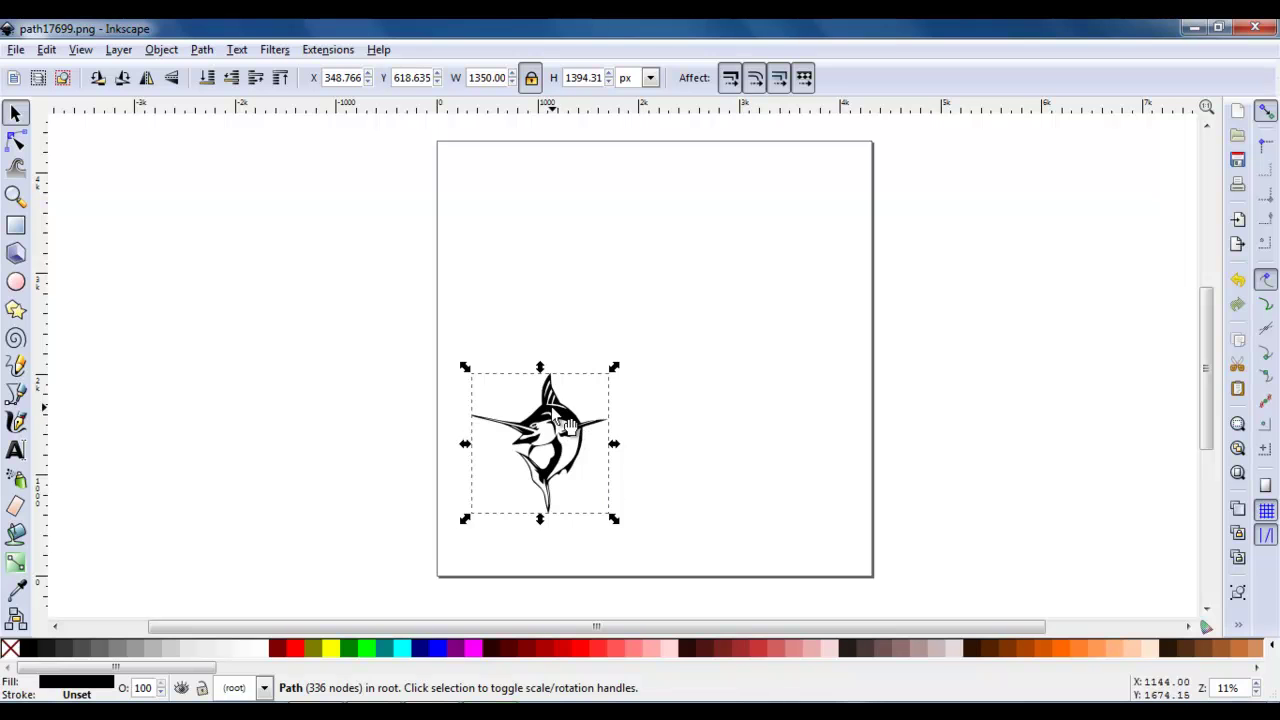
left_click_drag(565, 426, 538, 478)
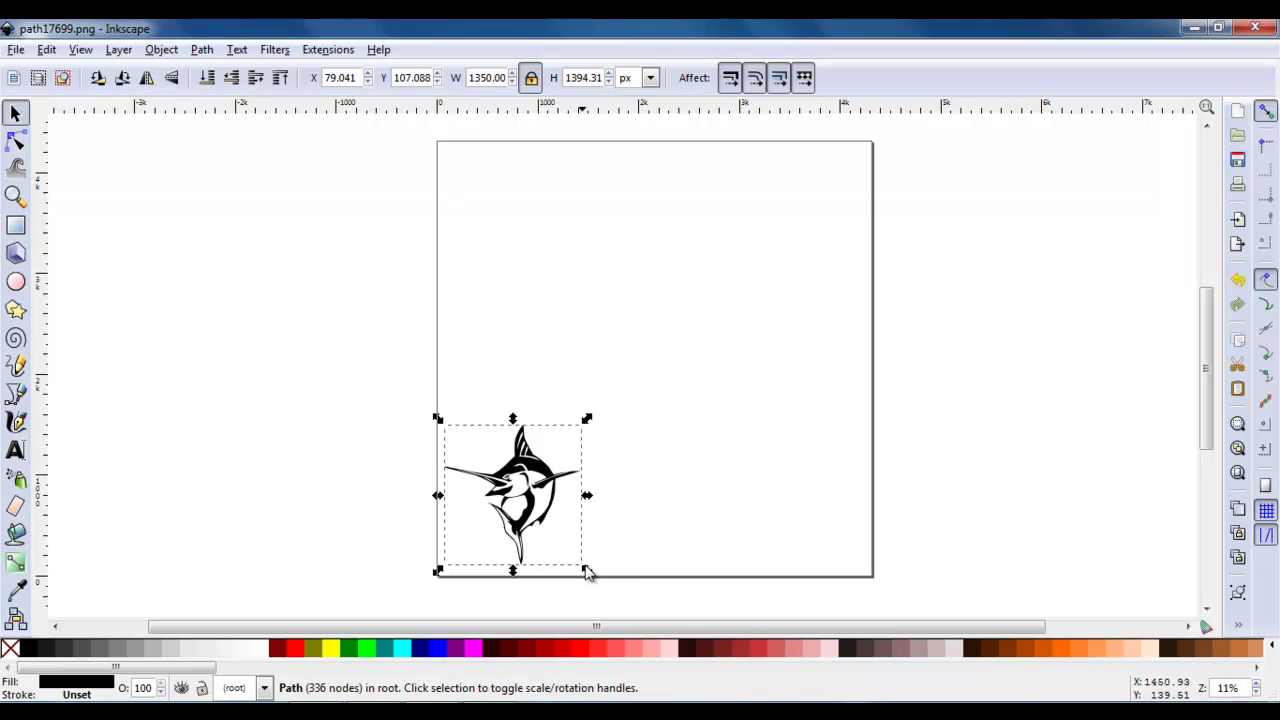
left_click(563, 486)
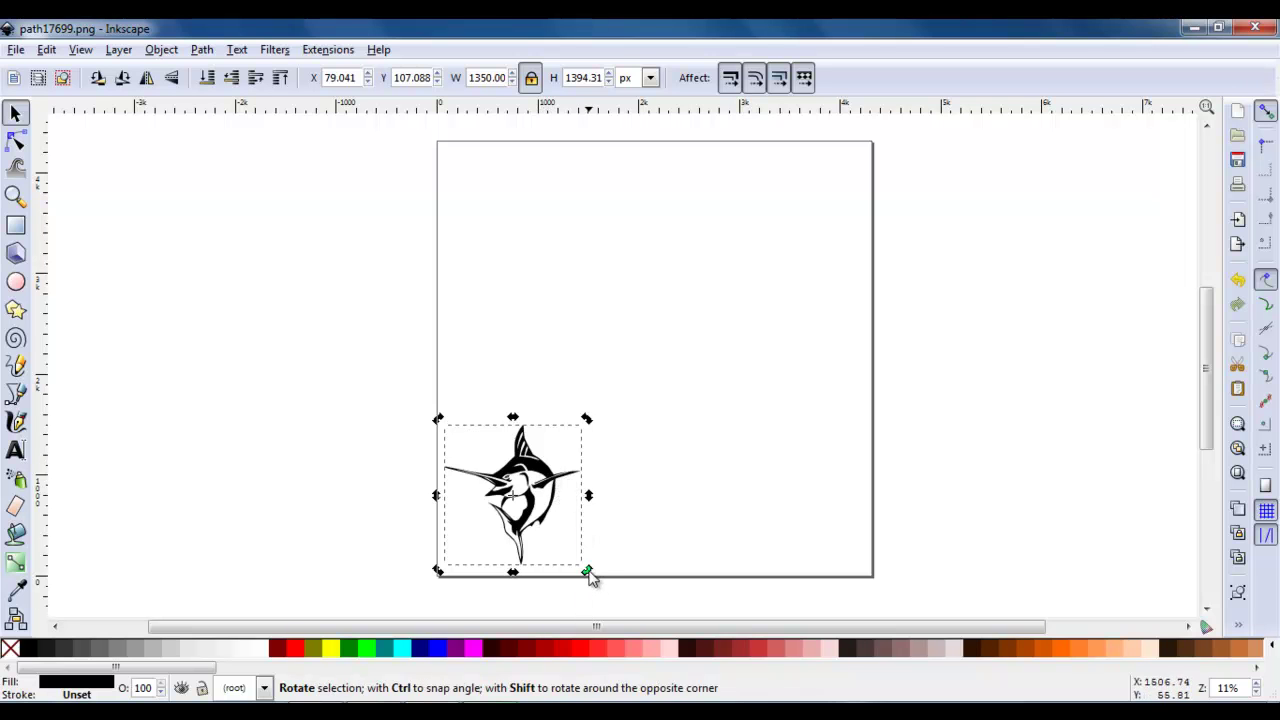
left_click_drag(588, 571, 491, 628)
left_click(578, 490)
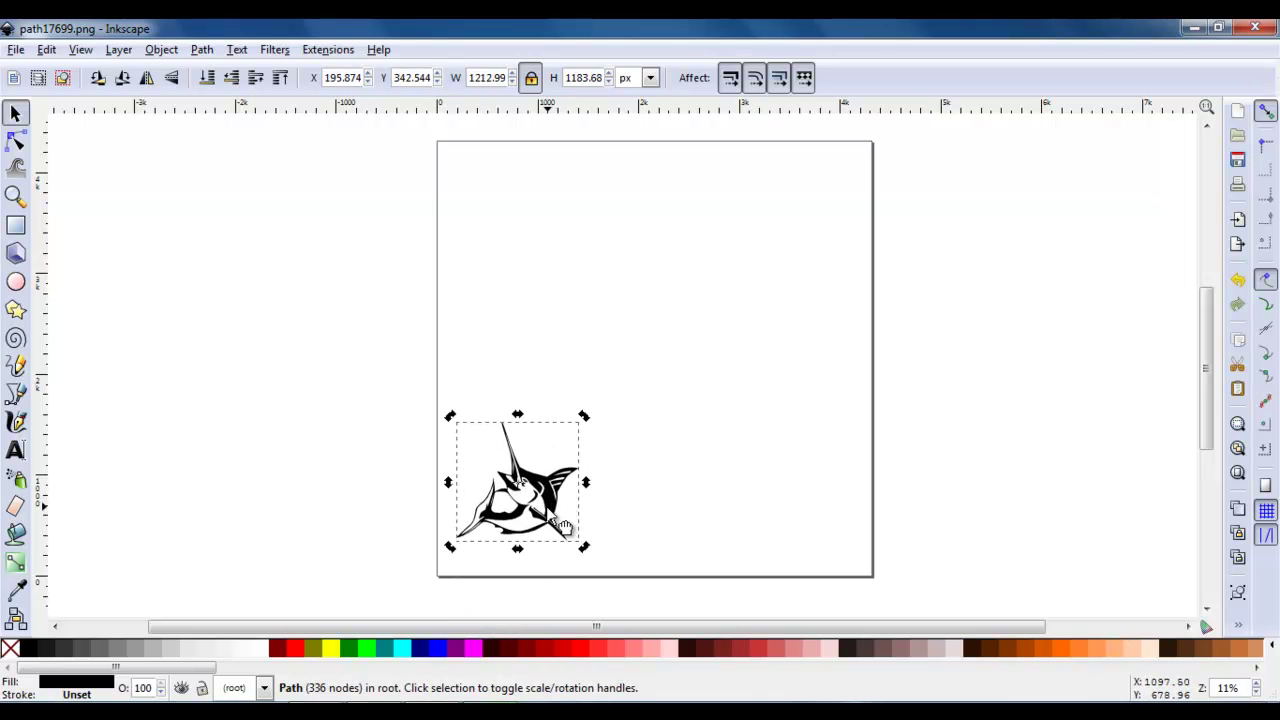
left_click_drag(569, 523, 554, 564)
Copy and paste a second marlin and flip the copy roughly upside down.
left_click(47, 50)
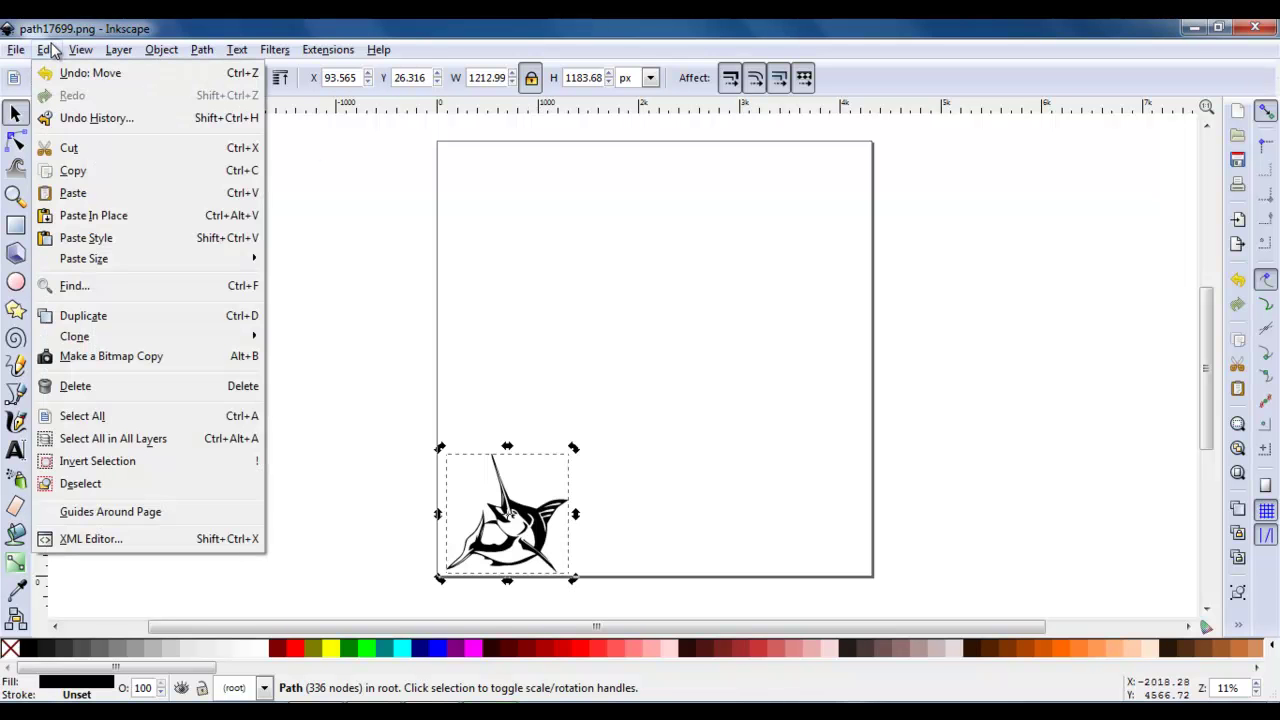
left_click(80, 168)
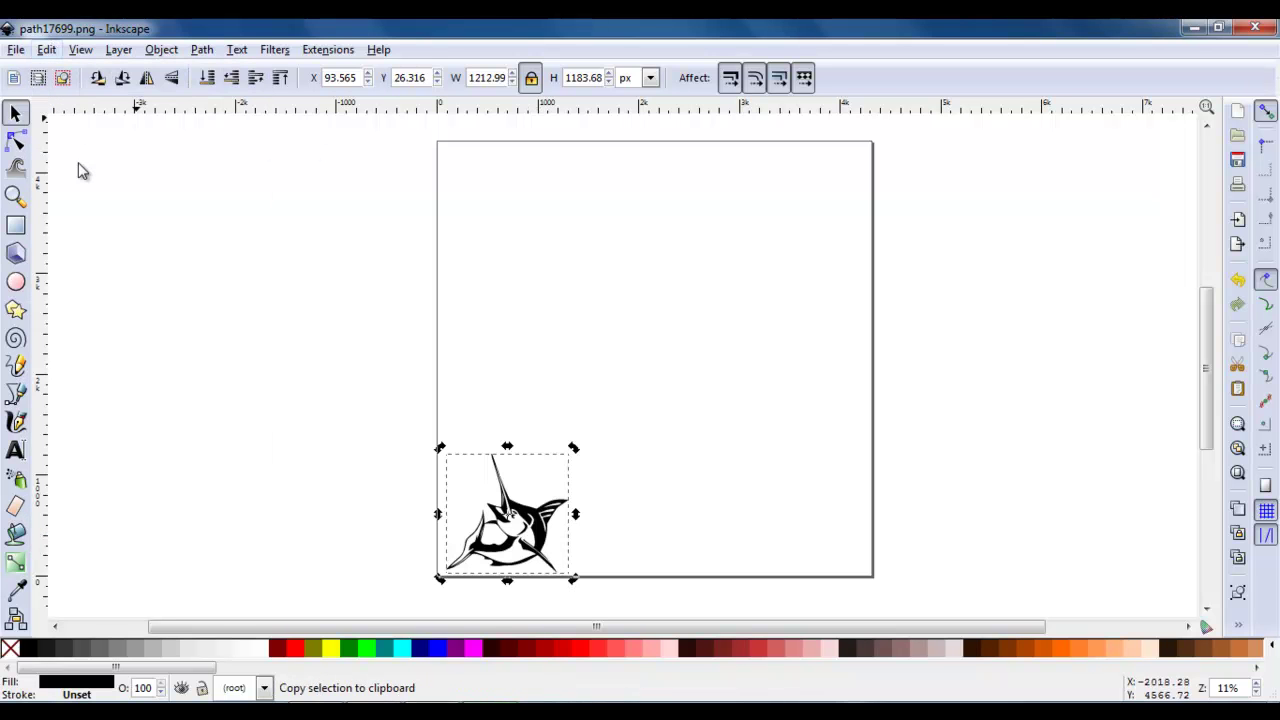
right_click(588, 257)
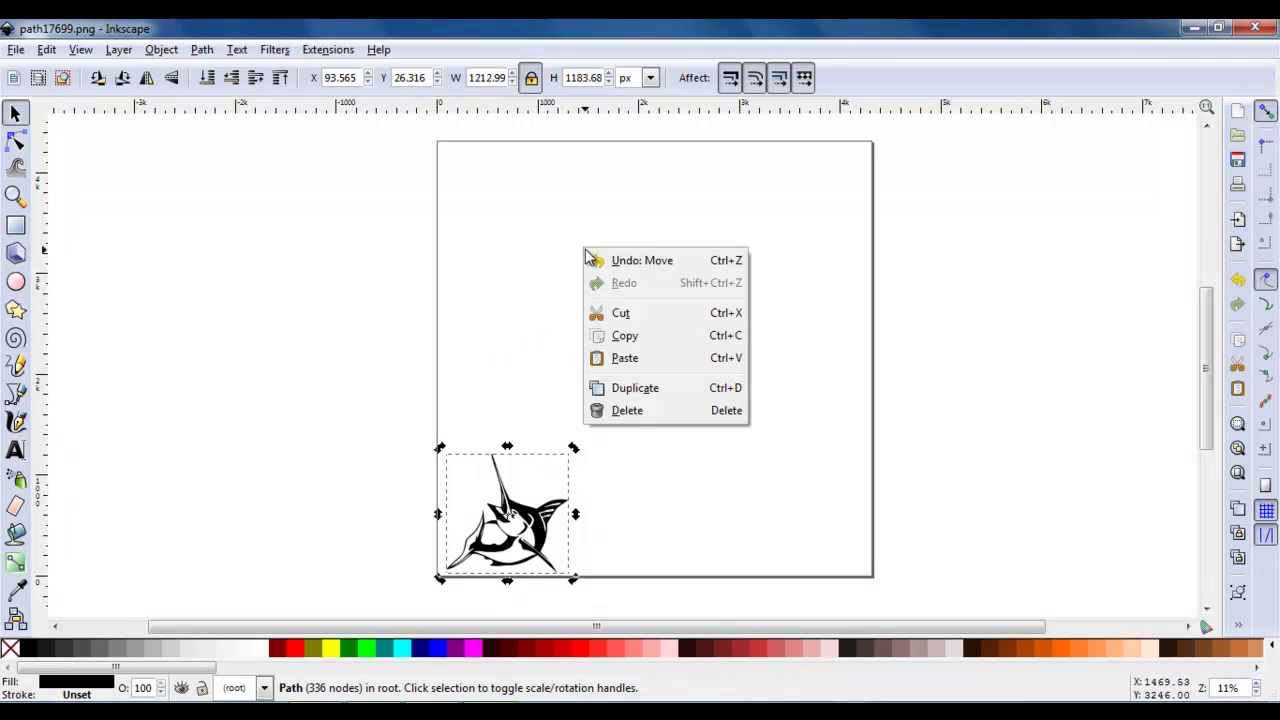
left_click(631, 372)
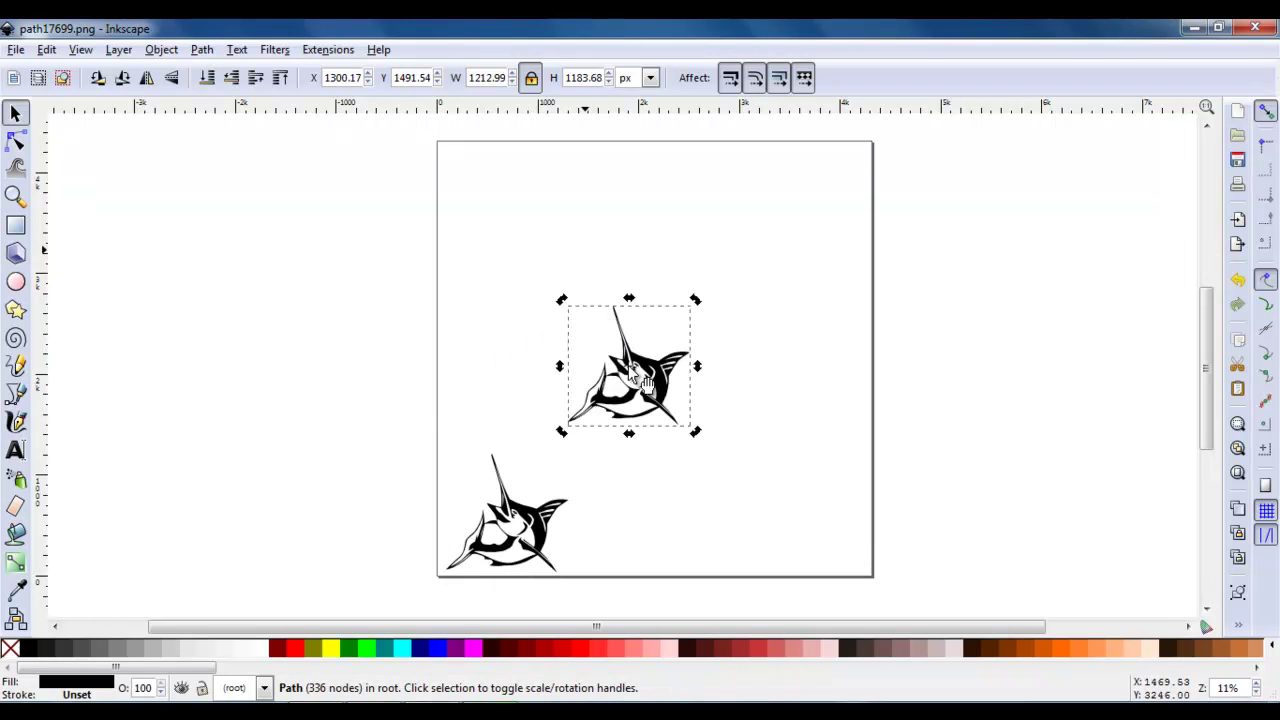
left_click_drag(668, 398, 620, 405)
left_click(577, 368)
left_click(600, 360)
Nest the copy beside the first marlin, tilting it about 12°, then deselect both.
left_click_drag(586, 362, 648, 515)
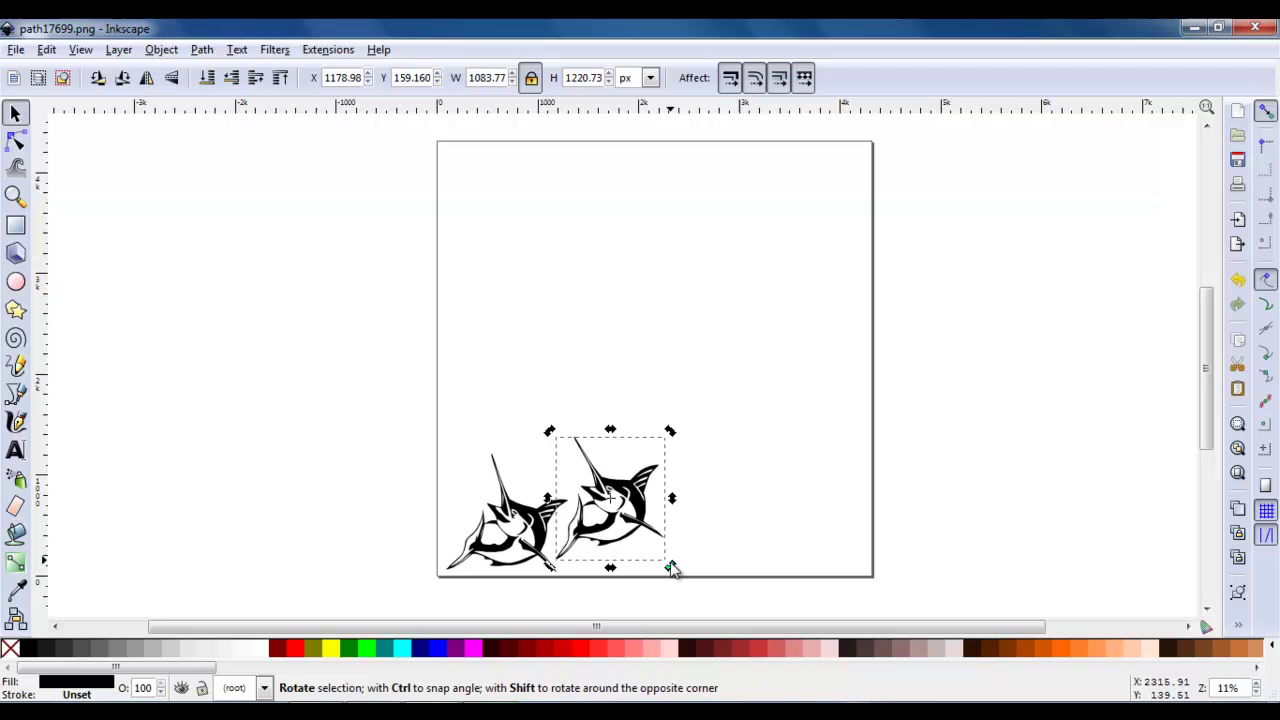
left_click_drag(671, 568, 646, 517)
left_click(652, 525)
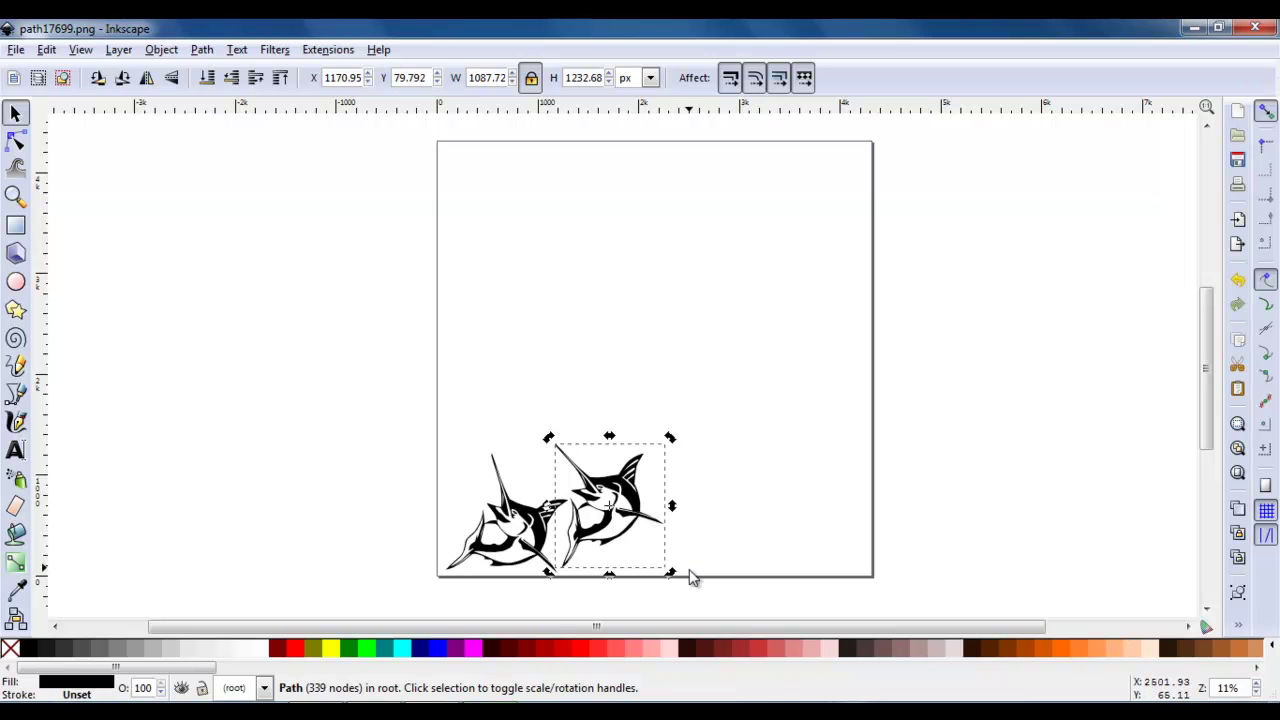
left_click(727, 496)
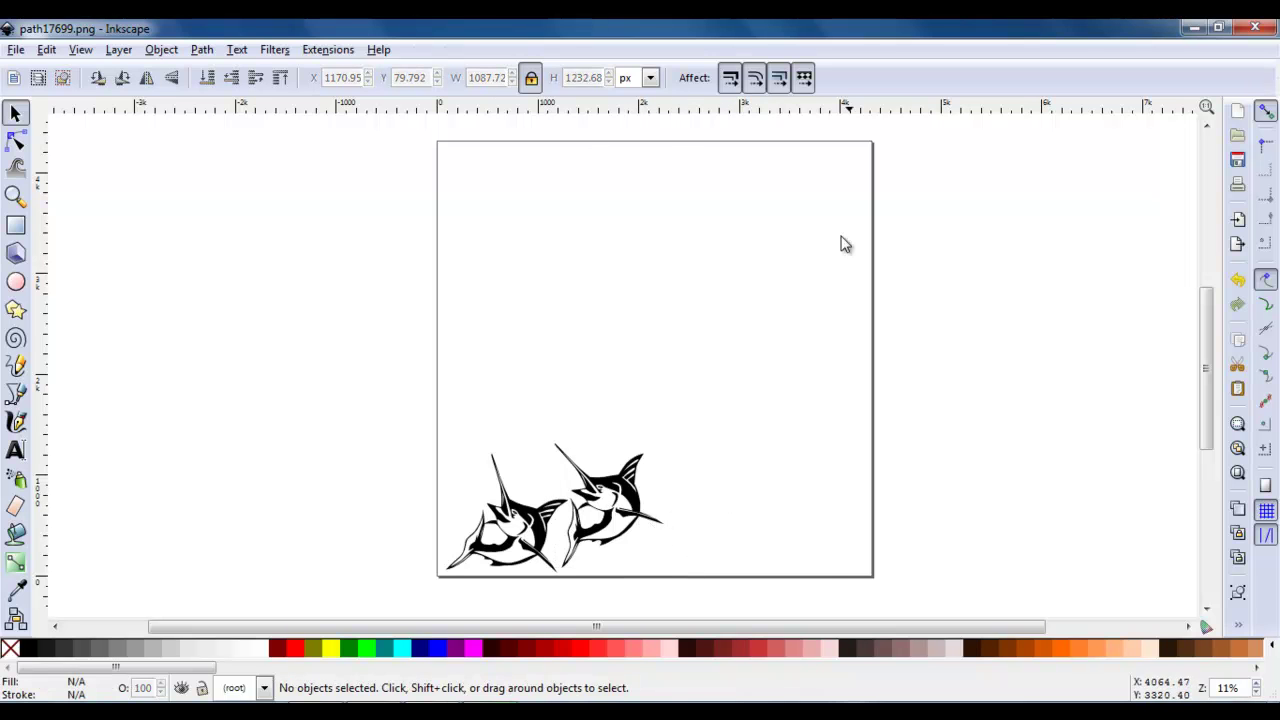
scroll(635, 575, "down", 1)
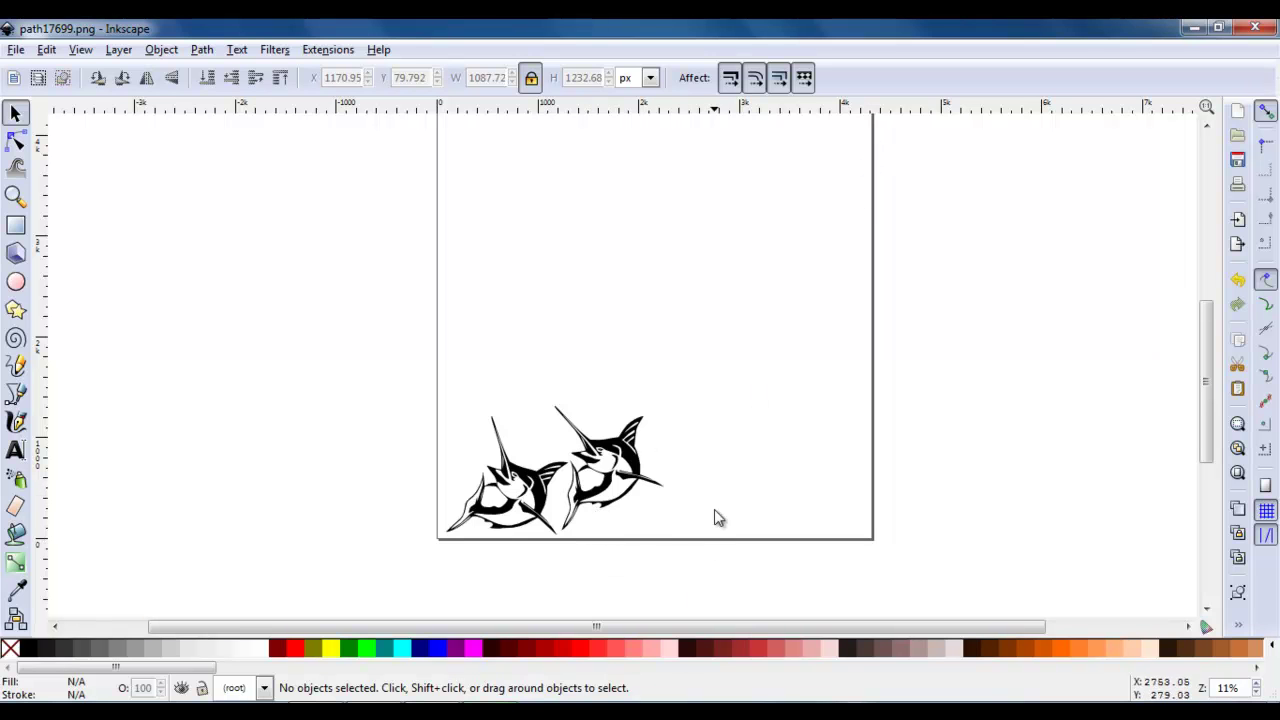
scroll(724, 437, "up", 1)
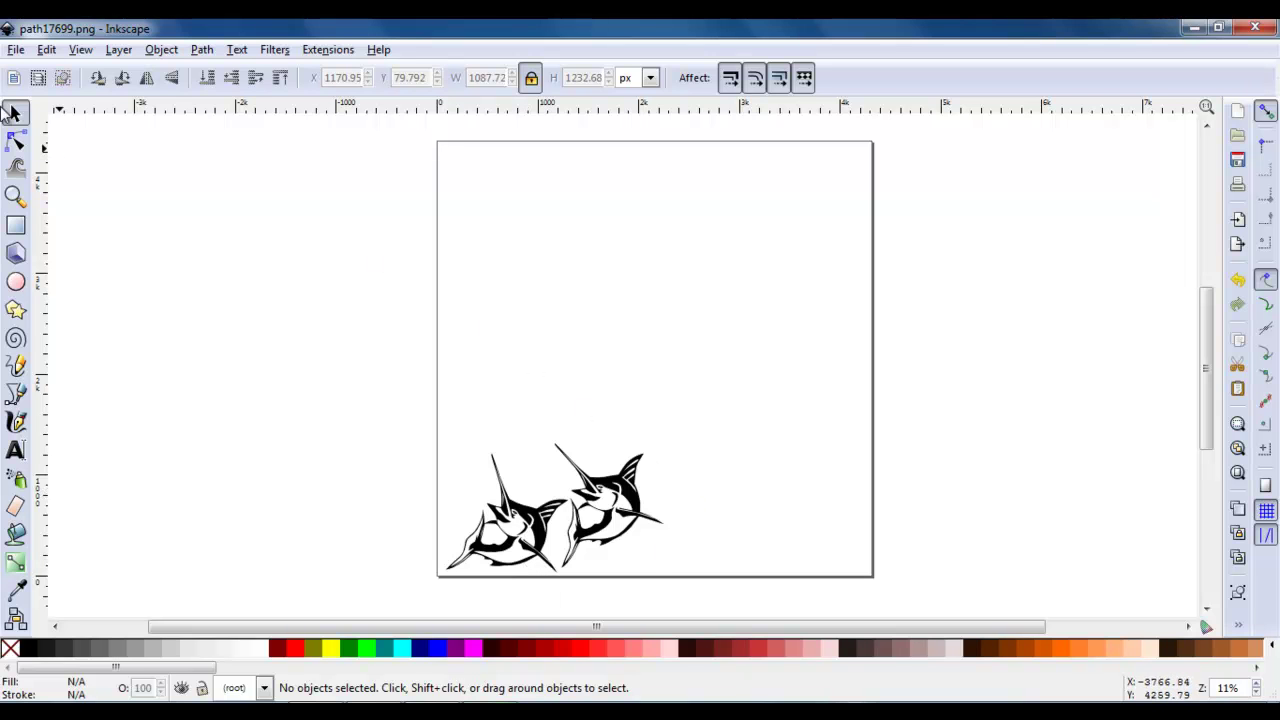
Save as marlin.dxf in Desktop Cutting Plotter (R13) format with LWPOLYLINE export options.
left_click(17, 52)
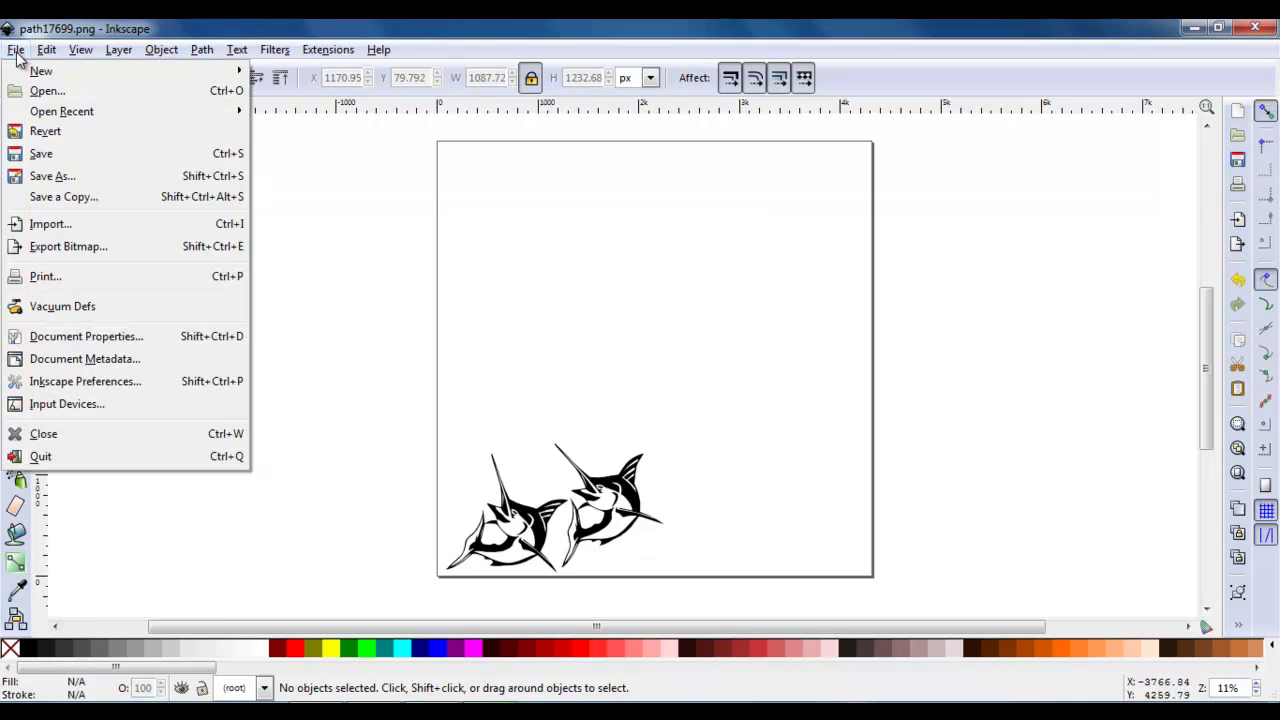
left_click(54, 176)
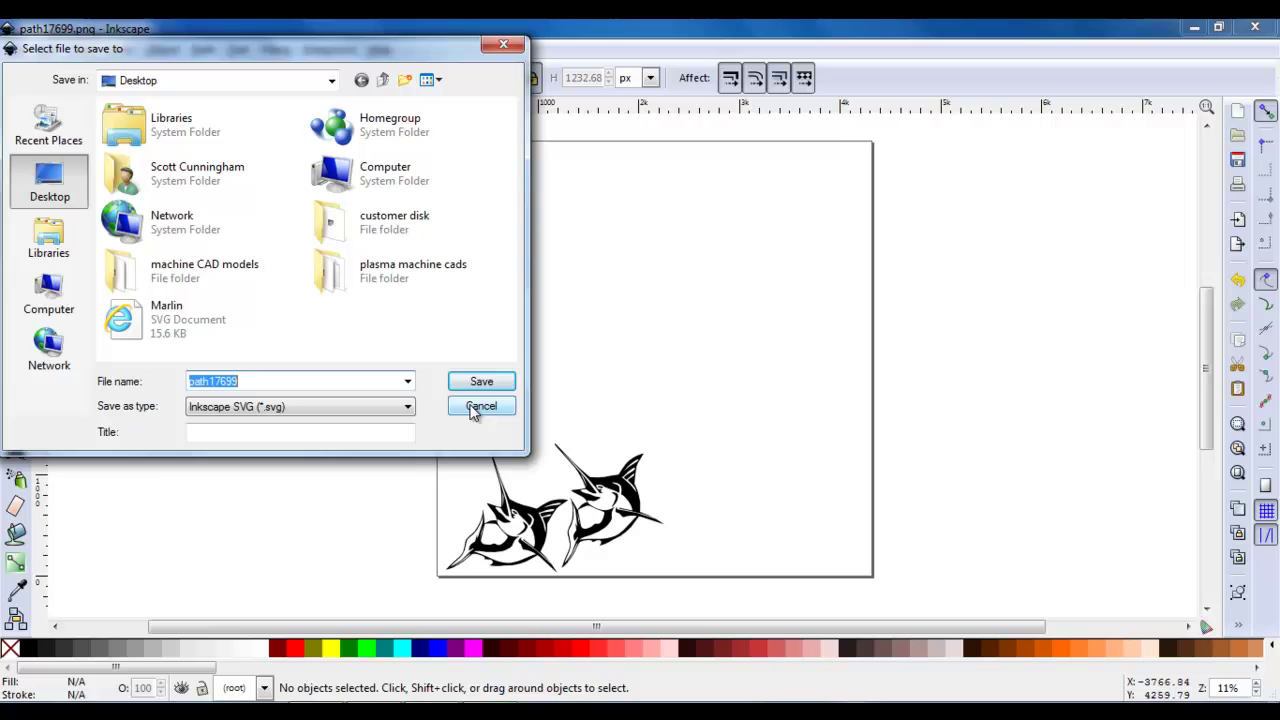
left_click(407, 406)
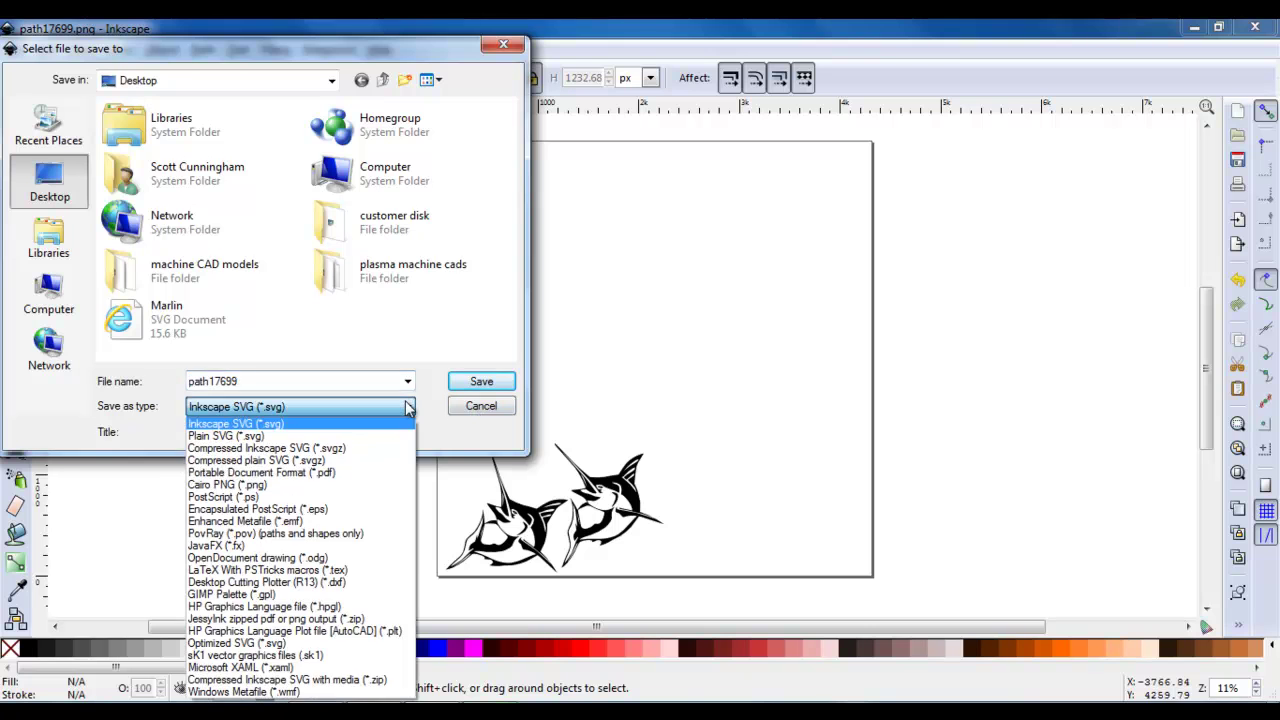
left_click(328, 590)
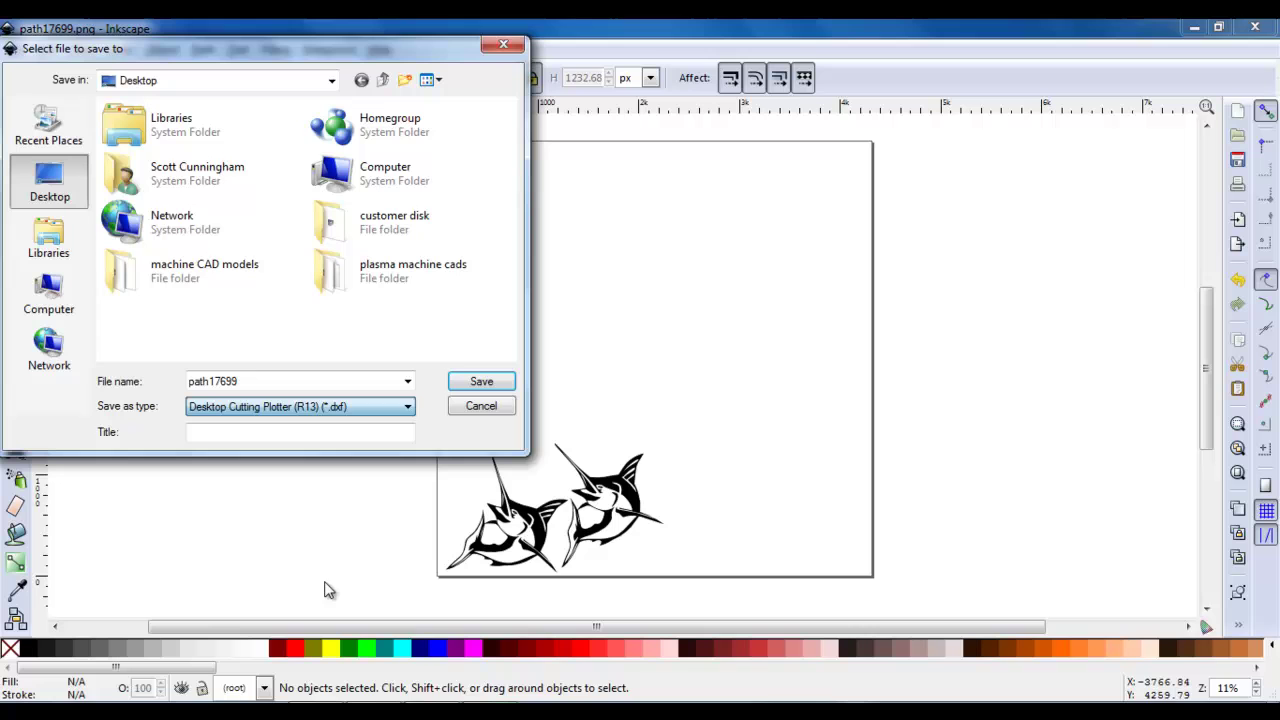
double_click(251, 383)
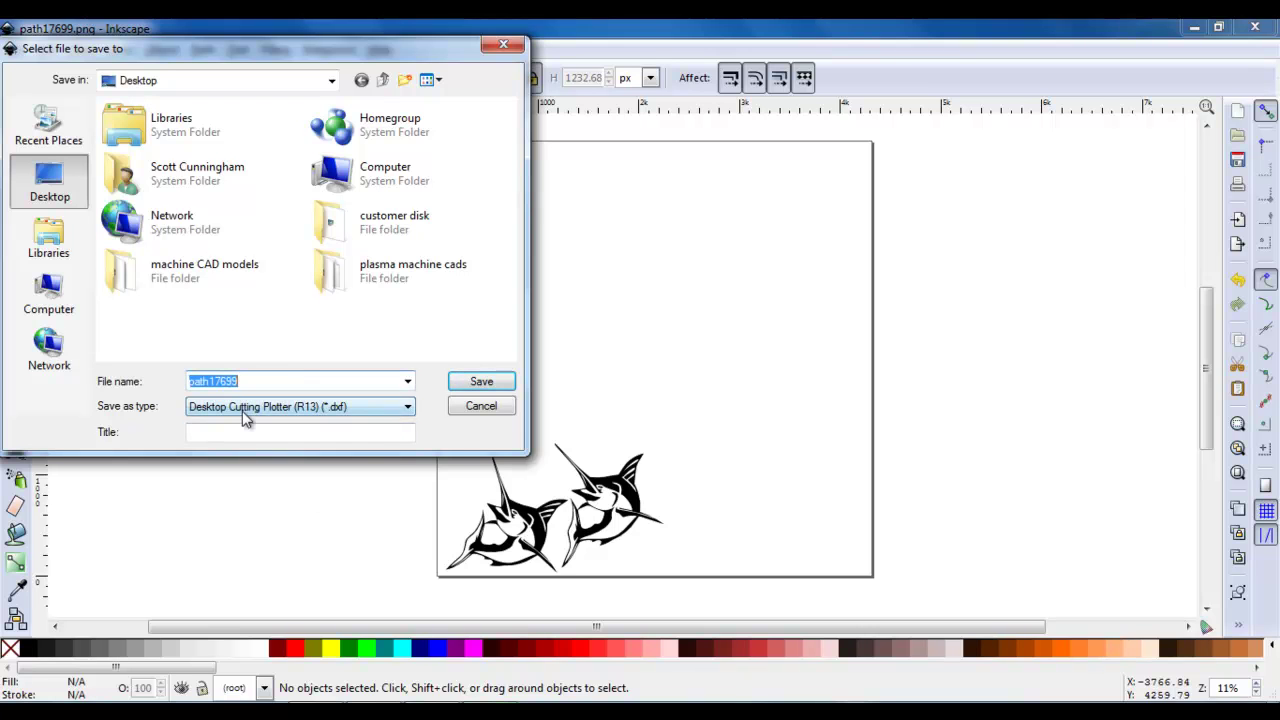
key("BackSpace")
type("marlin")
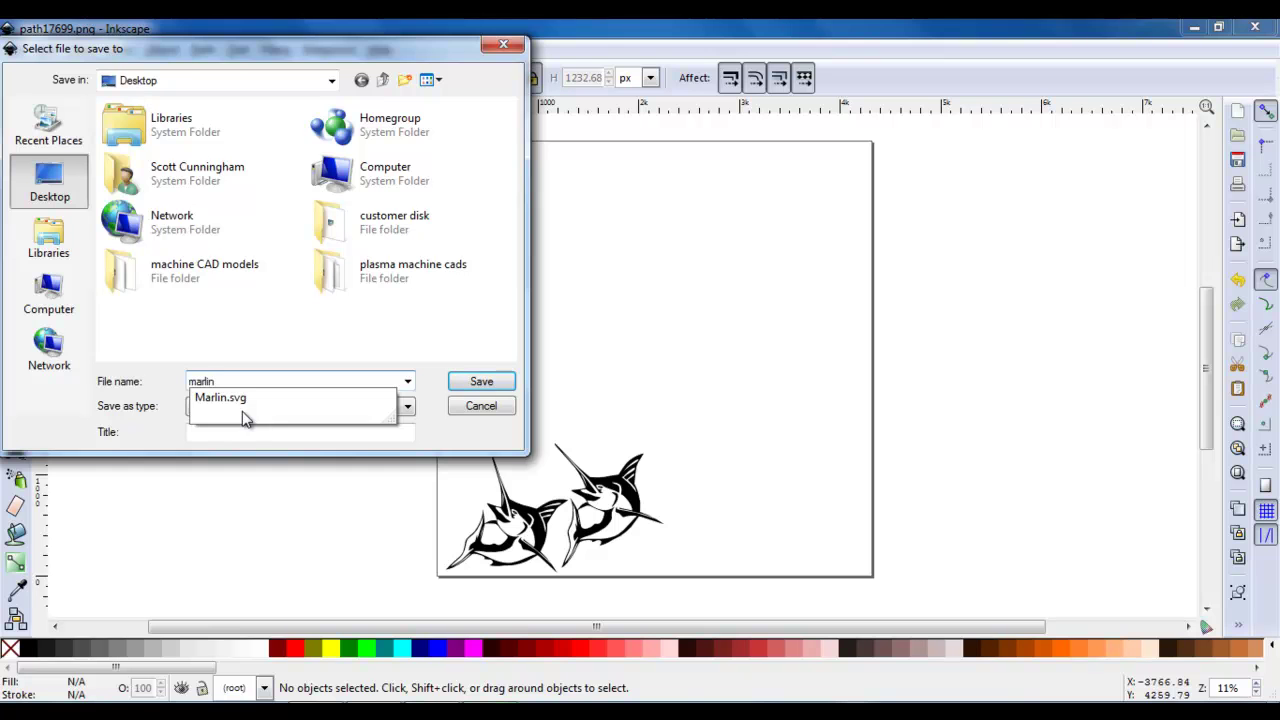
left_click(481, 381)
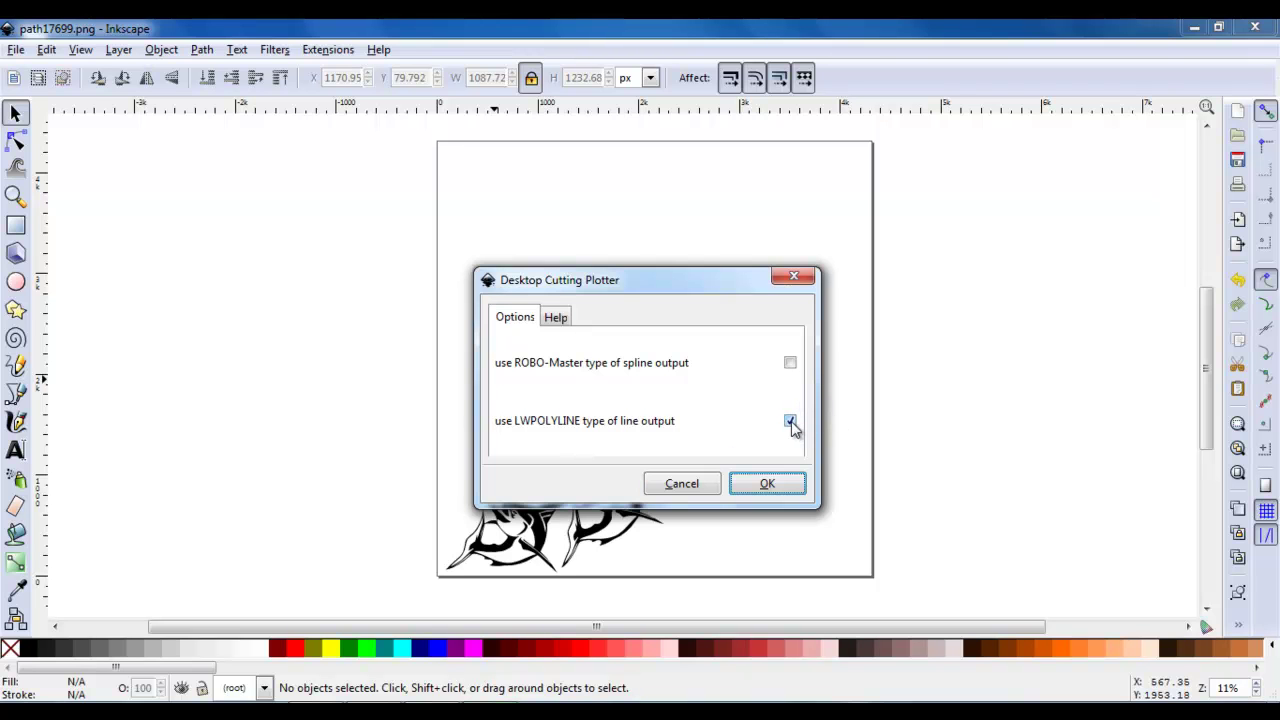
left_click(774, 484)
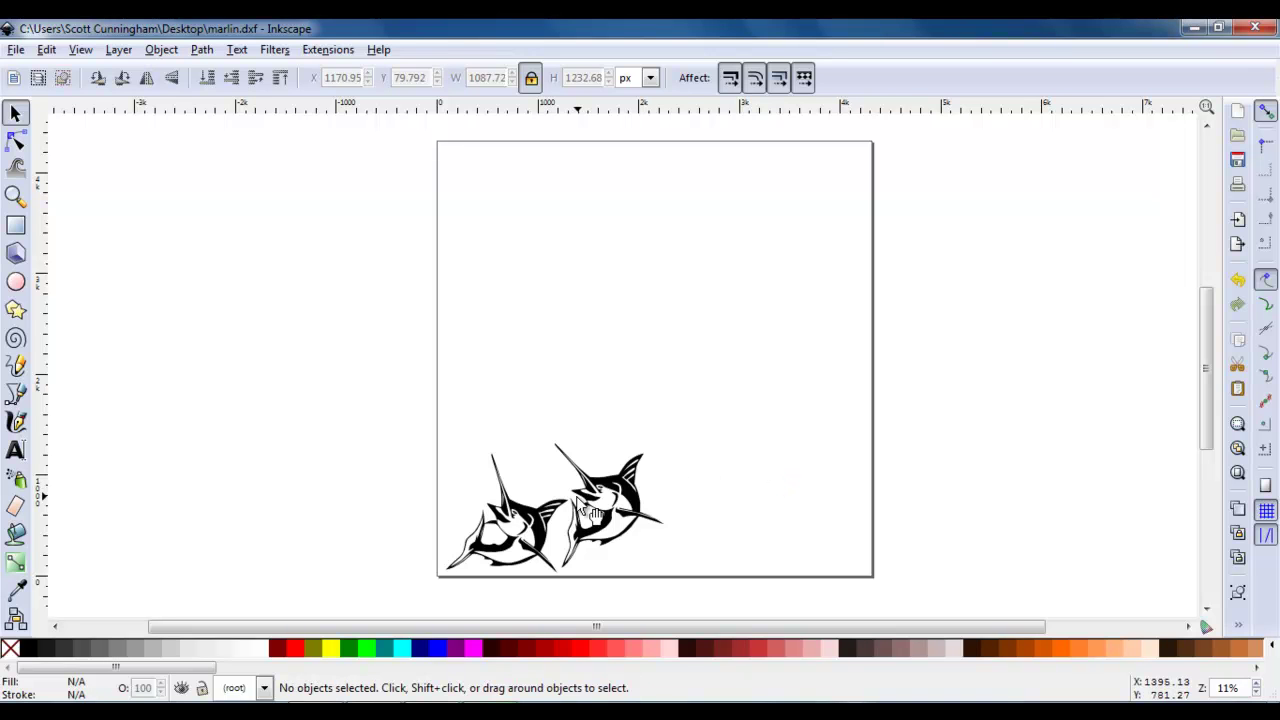
Minimize Inkscape, import marlin.dxf into SheetCam, and choose Metric scaling.
left_click(1193, 29)
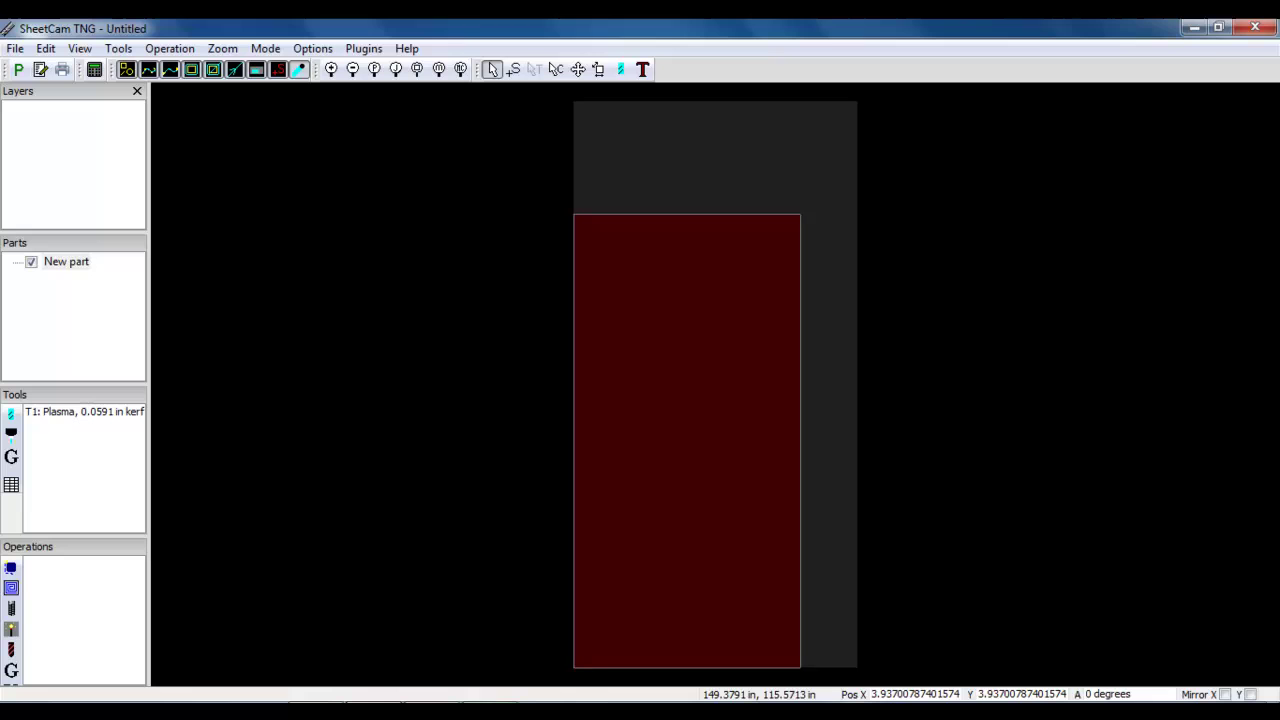
left_click(16, 49)
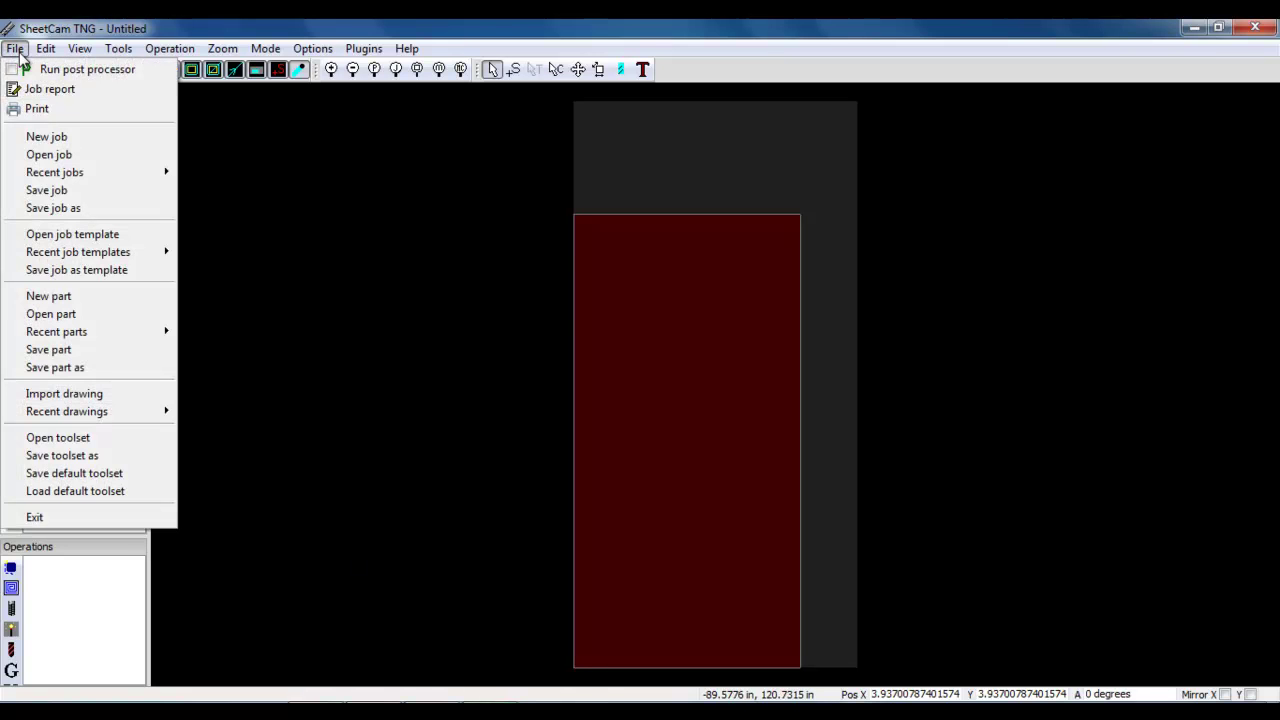
left_click(82, 395)
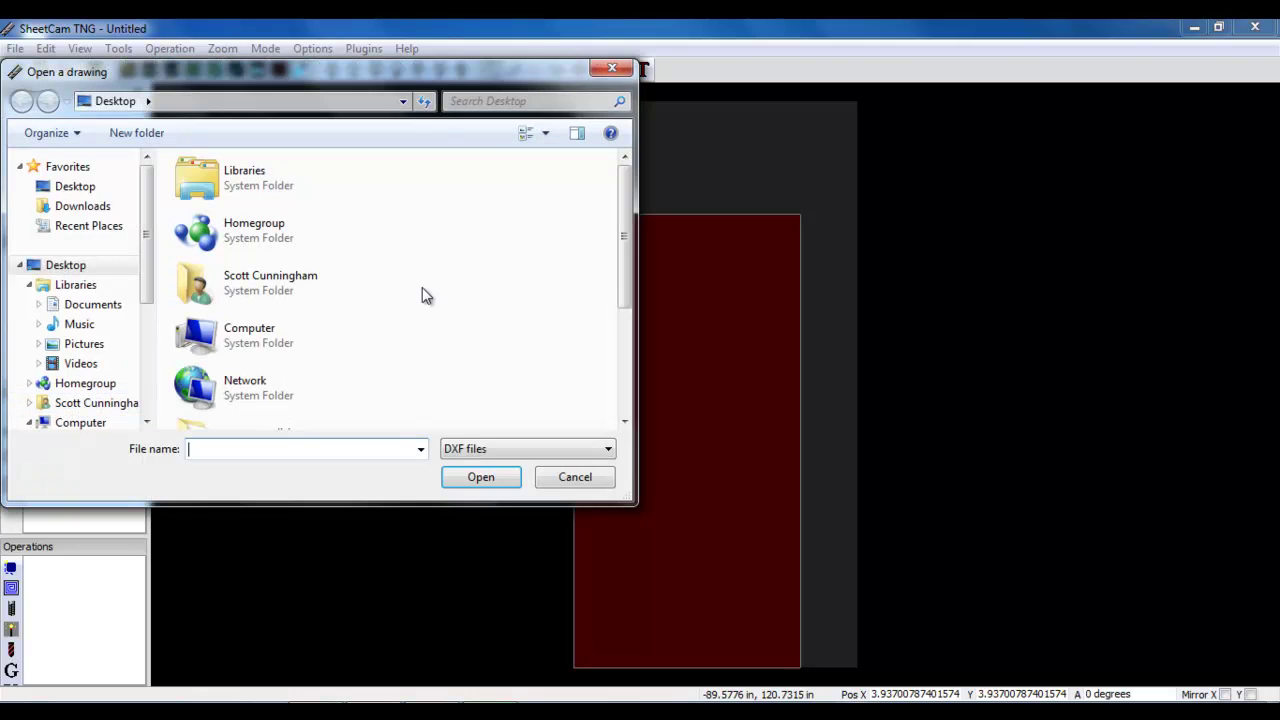
left_click_drag(617, 234, 609, 340)
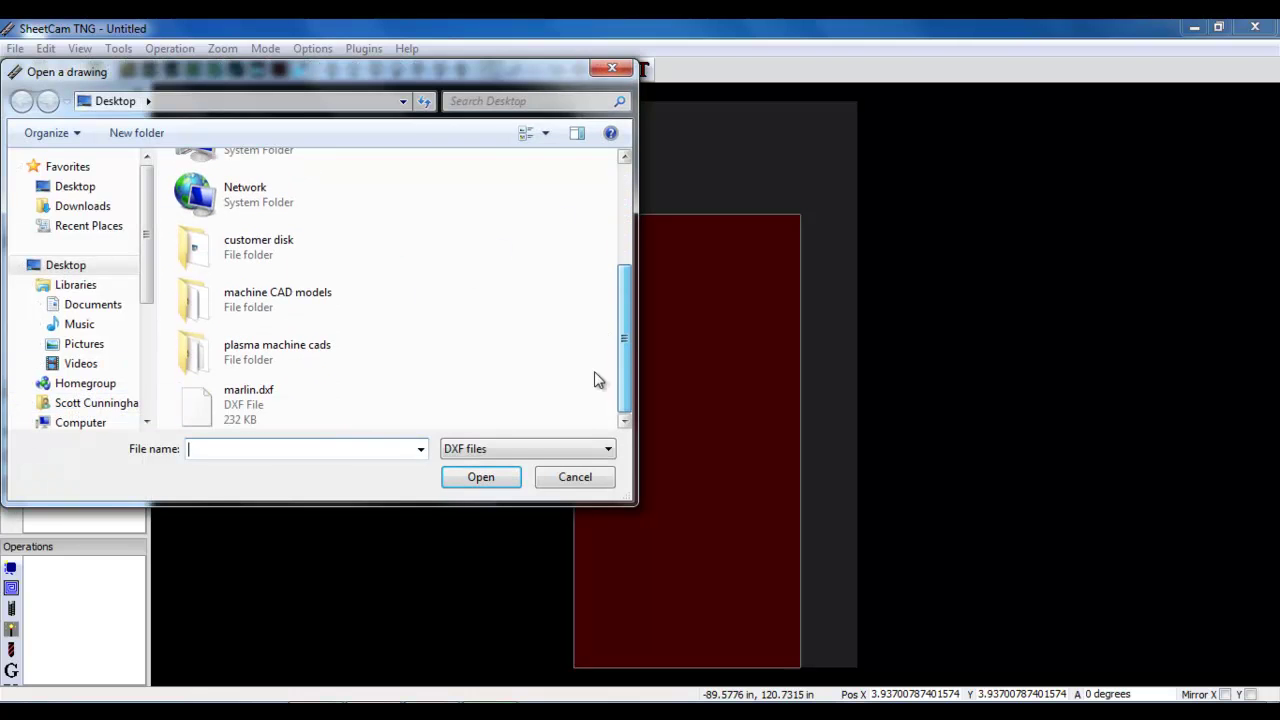
double_click(241, 404)
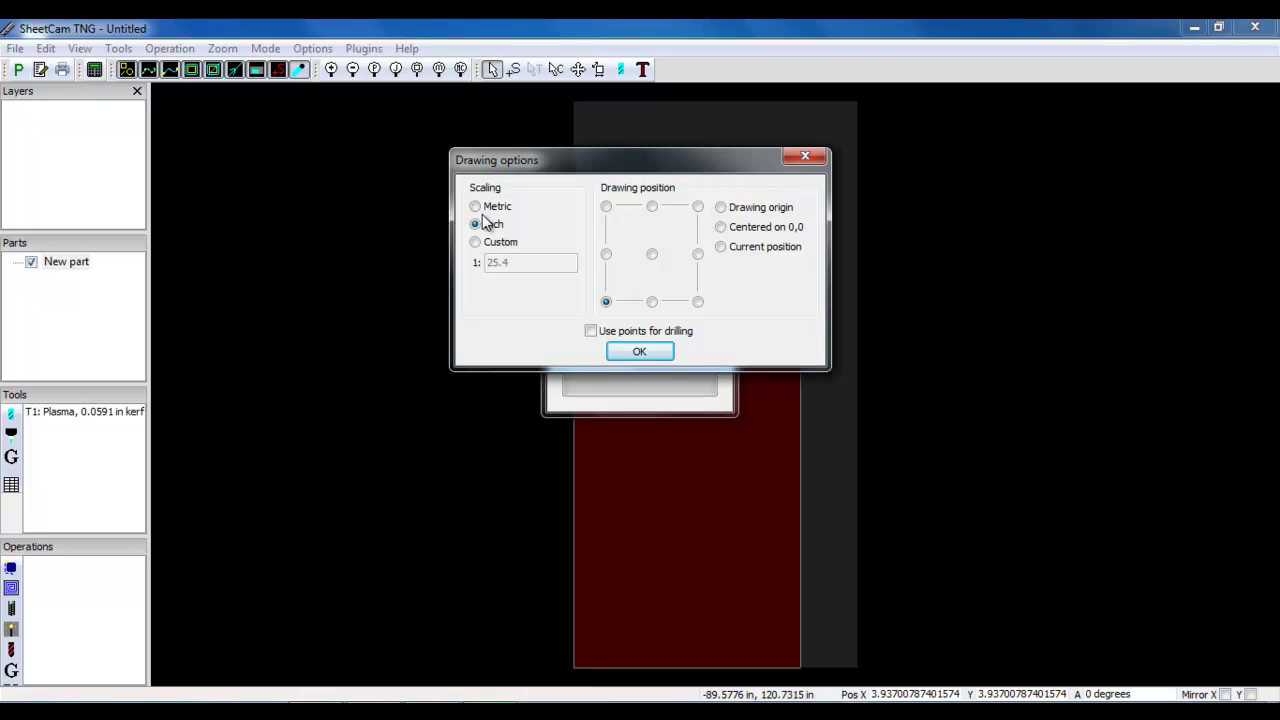
left_click(475, 206)
Confirm Drawing options to load both marlins as part 'marlin' and zoom around them.
left_click(648, 352)
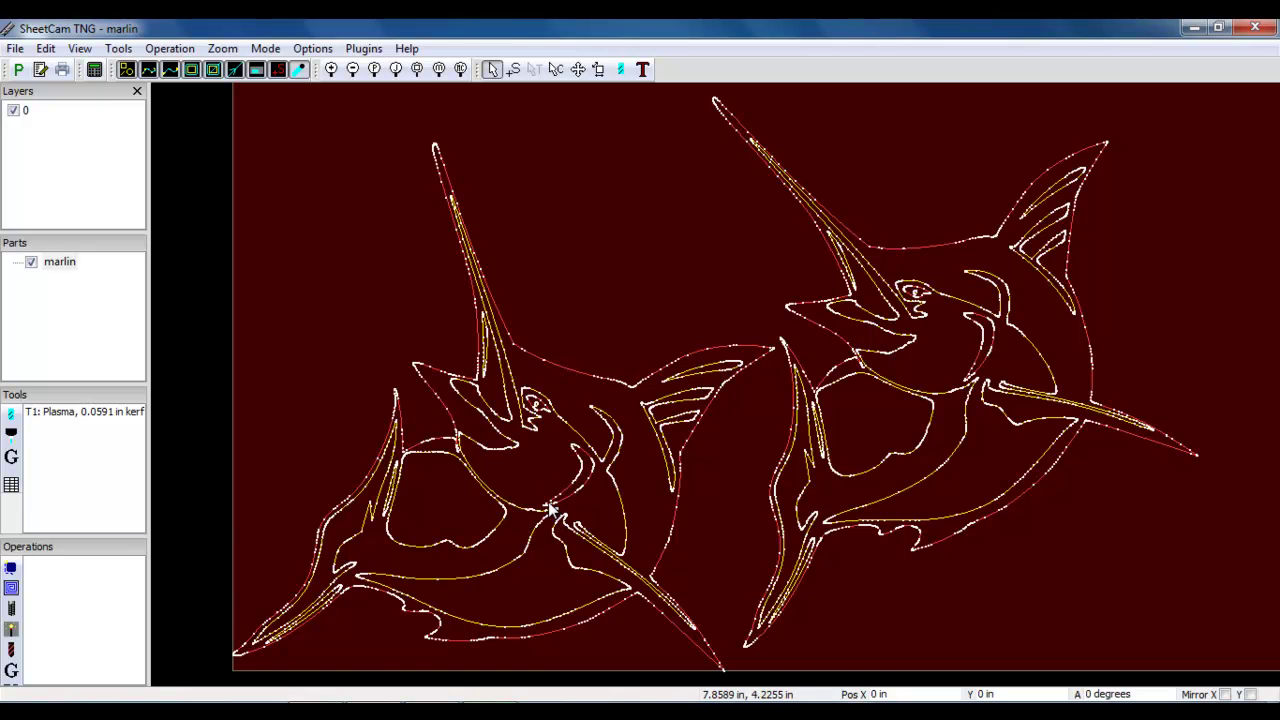
scroll(548, 508, "up", 4)
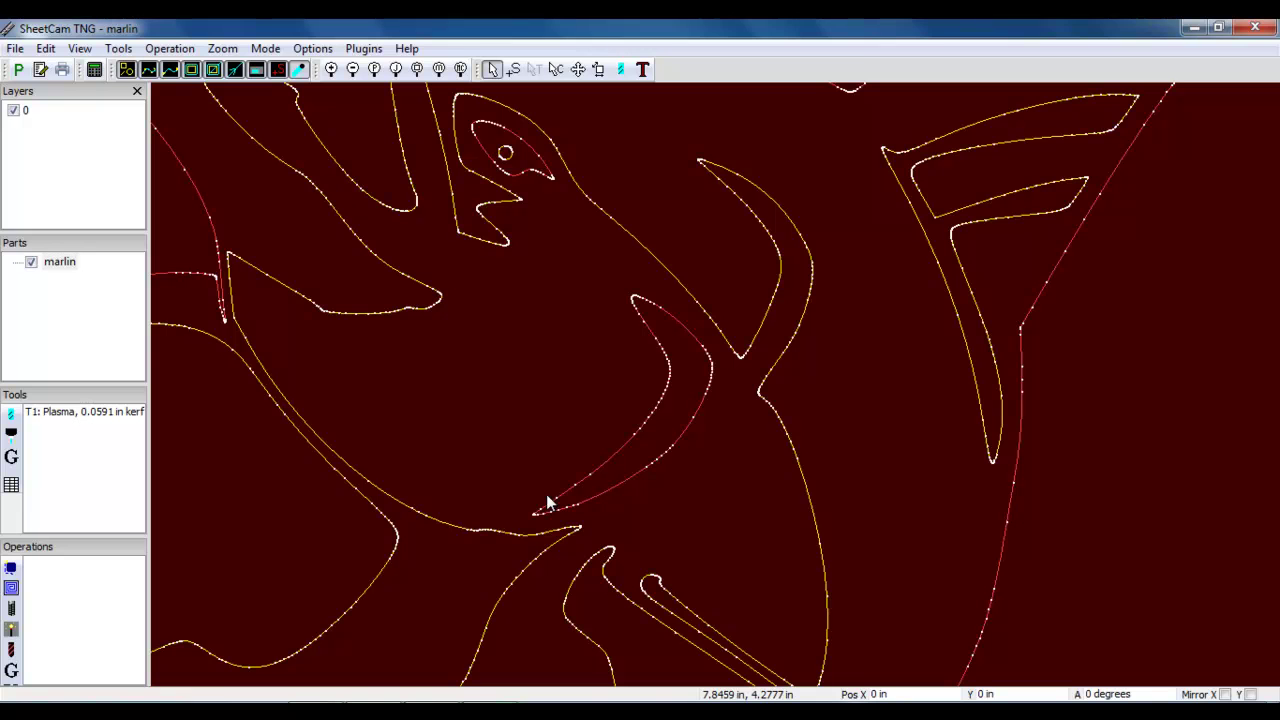
scroll(570, 560, "down", 3)
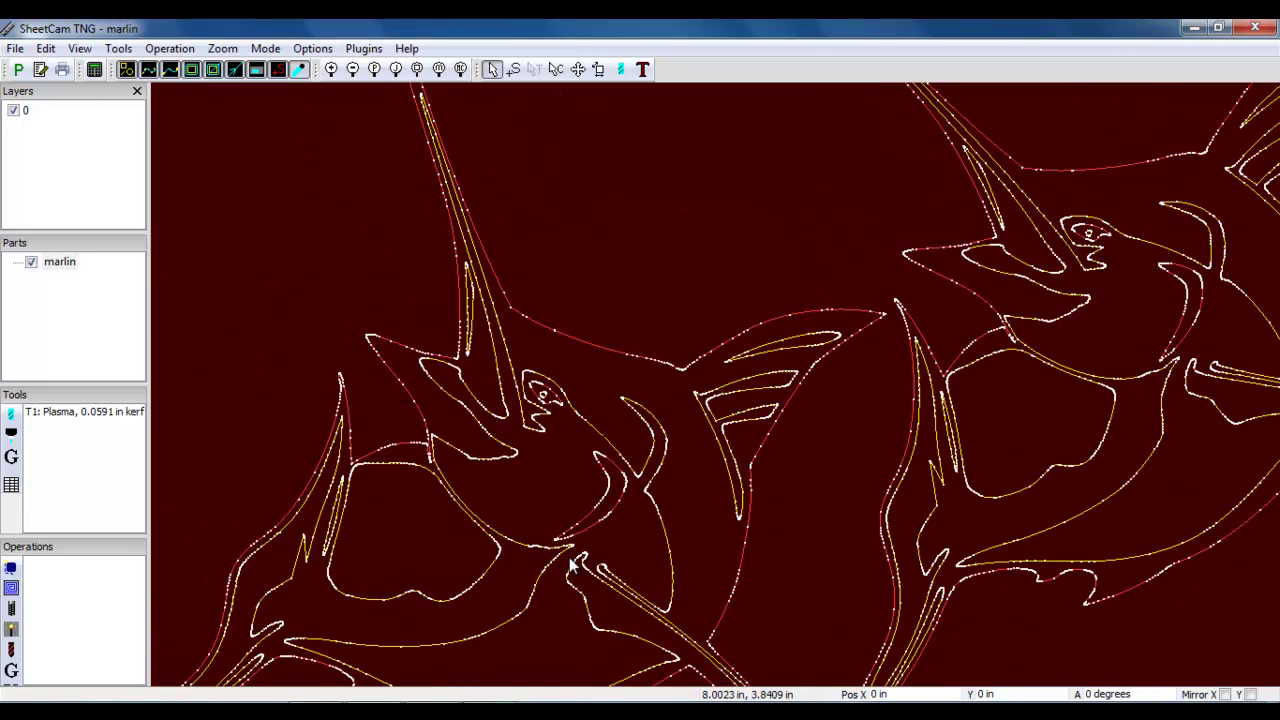
scroll(572, 565, "up", 3)
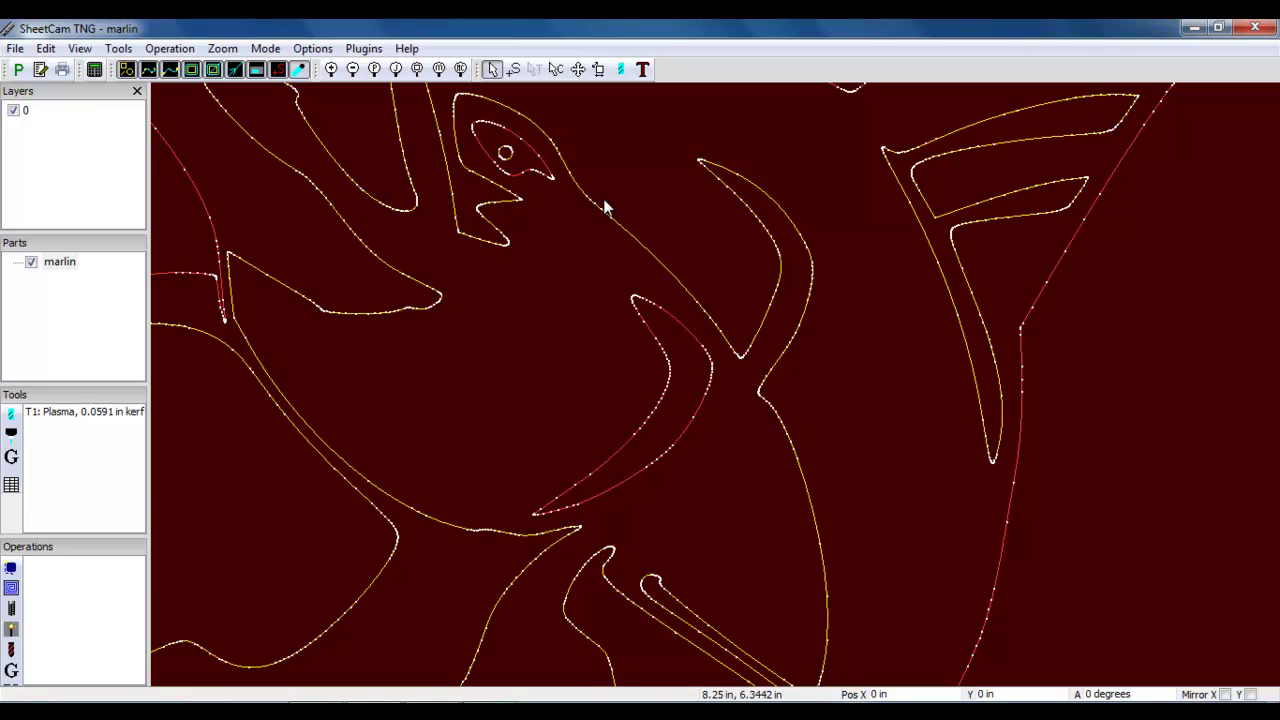
scroll(655, 434, "down", 5)
scroll(655, 434, "up", 3)
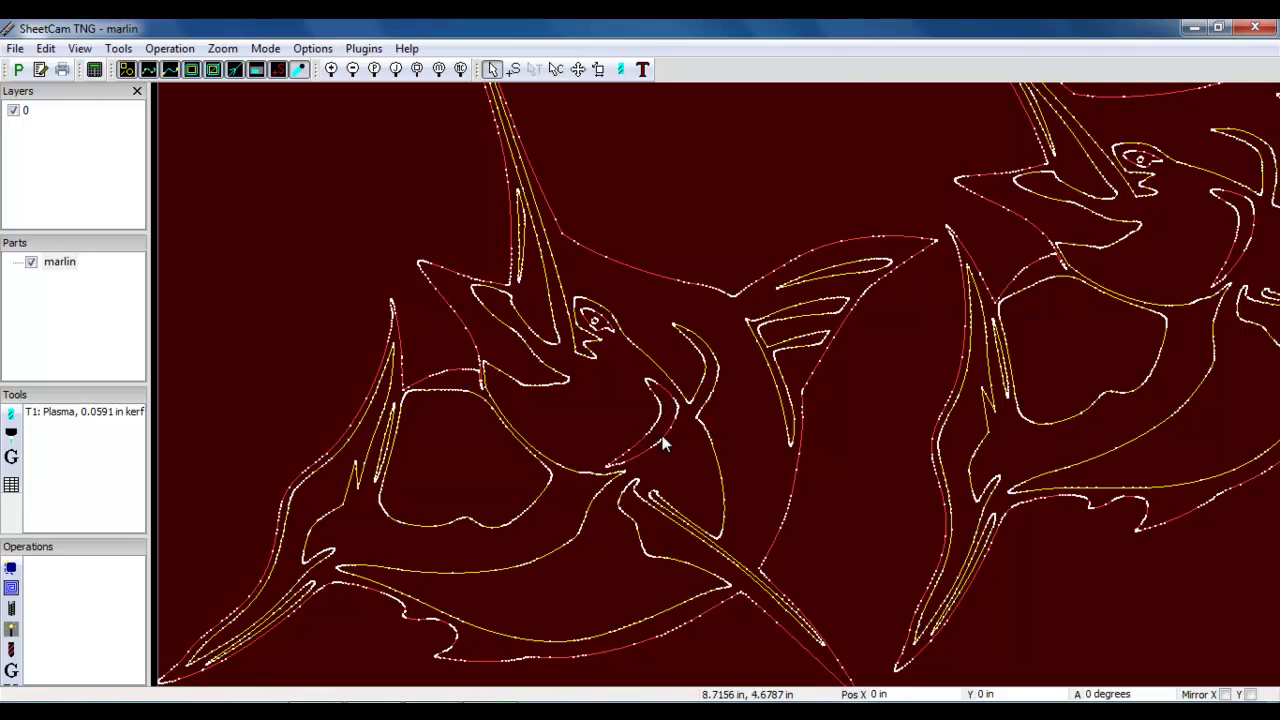
scroll(737, 551, "down", 2)
scroll(733, 553, "down", 2)
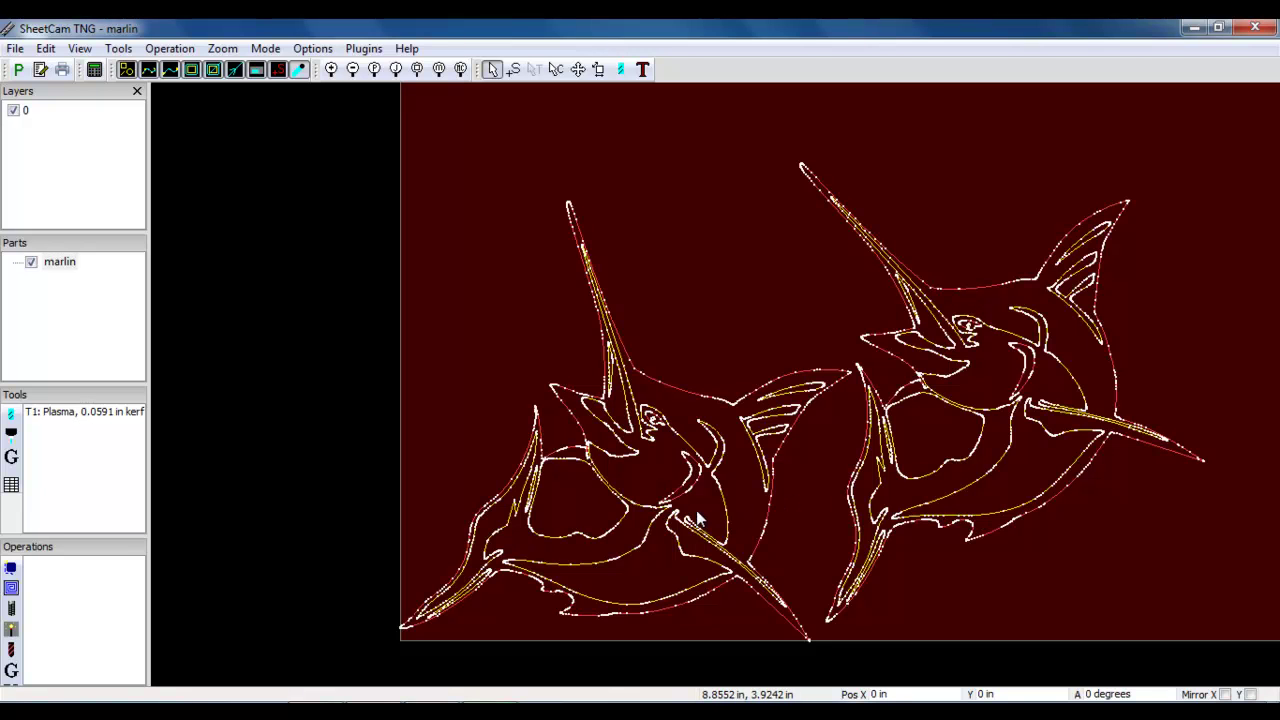
Pan and zoom across the marlin cut paths to recentre both outlines.
left_click_drag(703, 517, 547, 510)
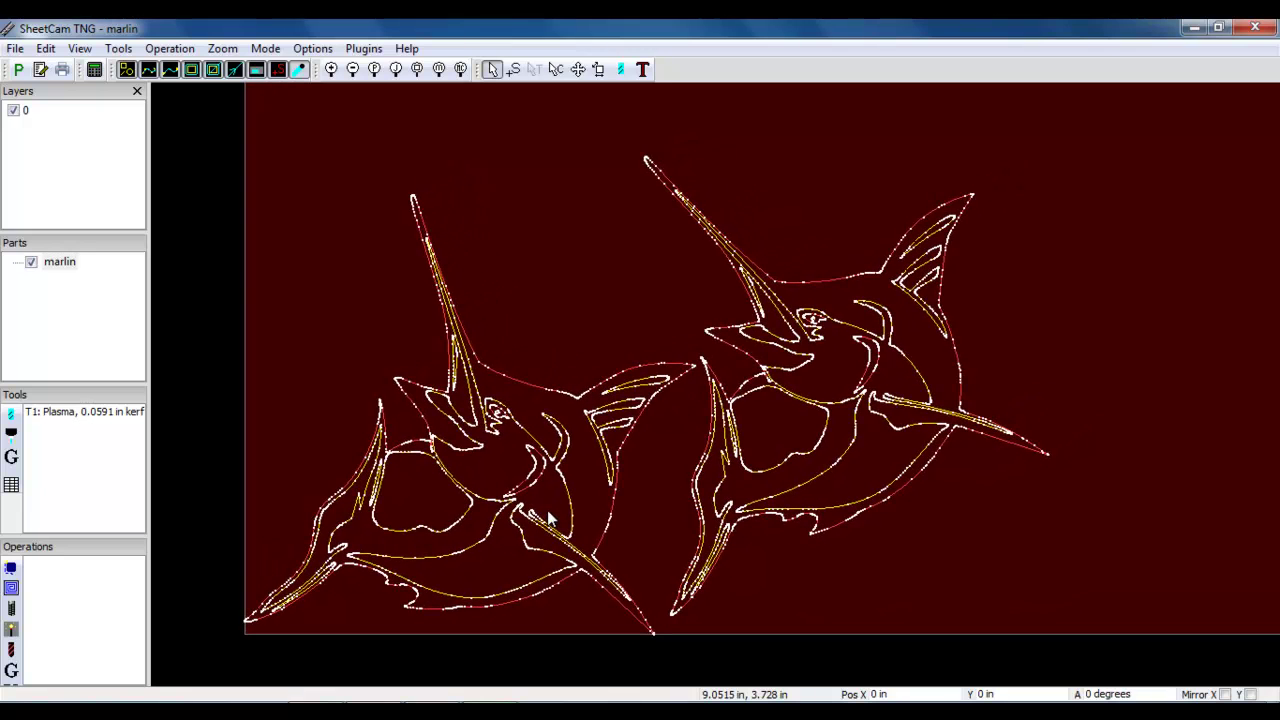
scroll(586, 430, "up", 4)
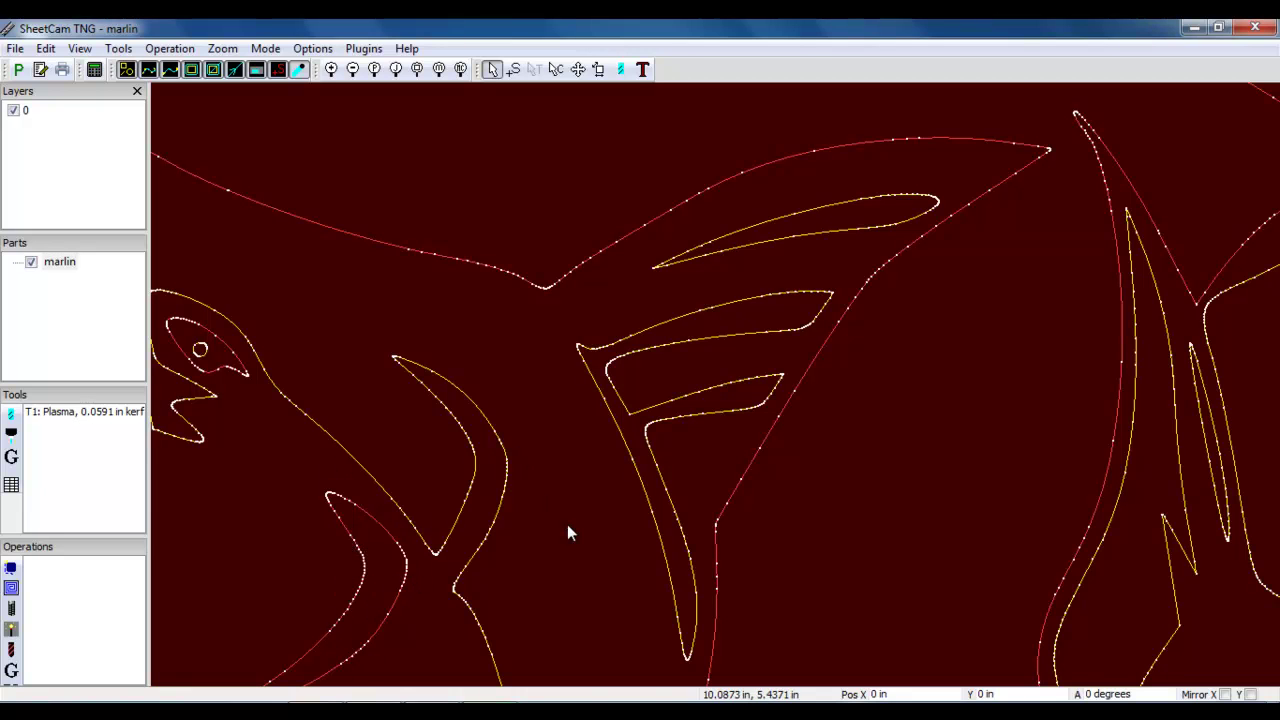
scroll(591, 517, "down", 2)
scroll(505, 407, "up", 1)
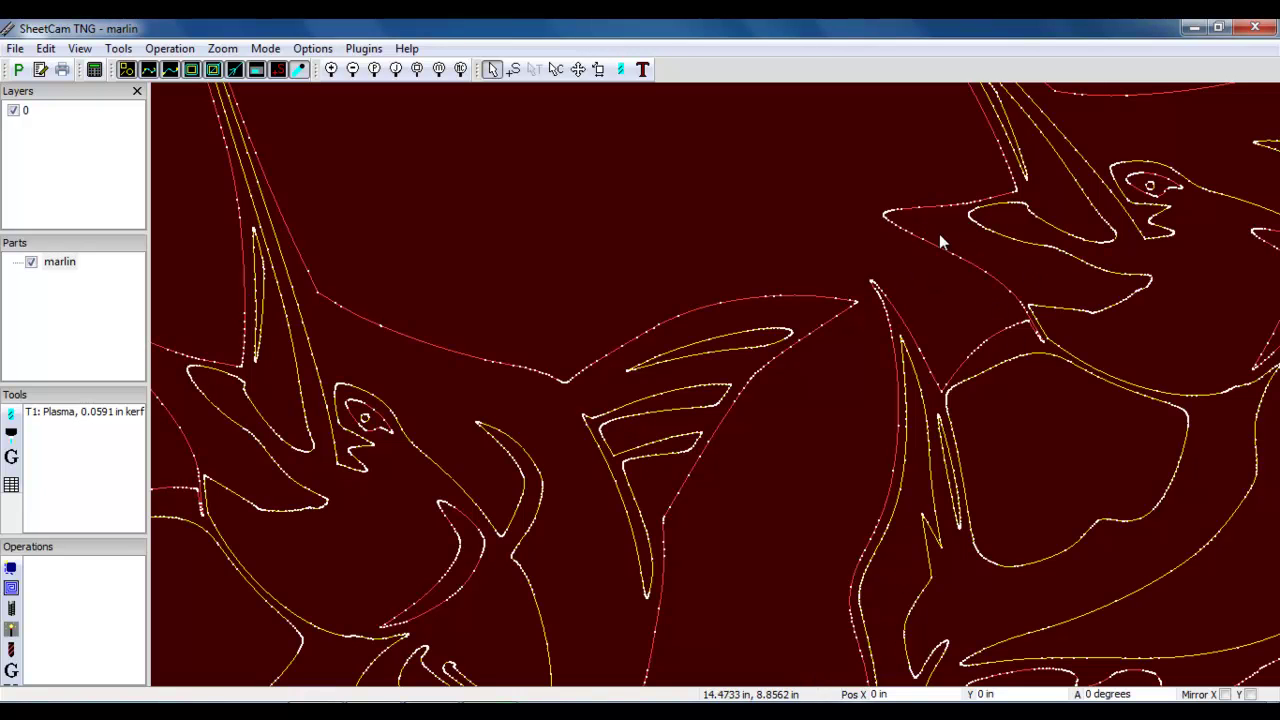
scroll(1038, 345, "down", 2)
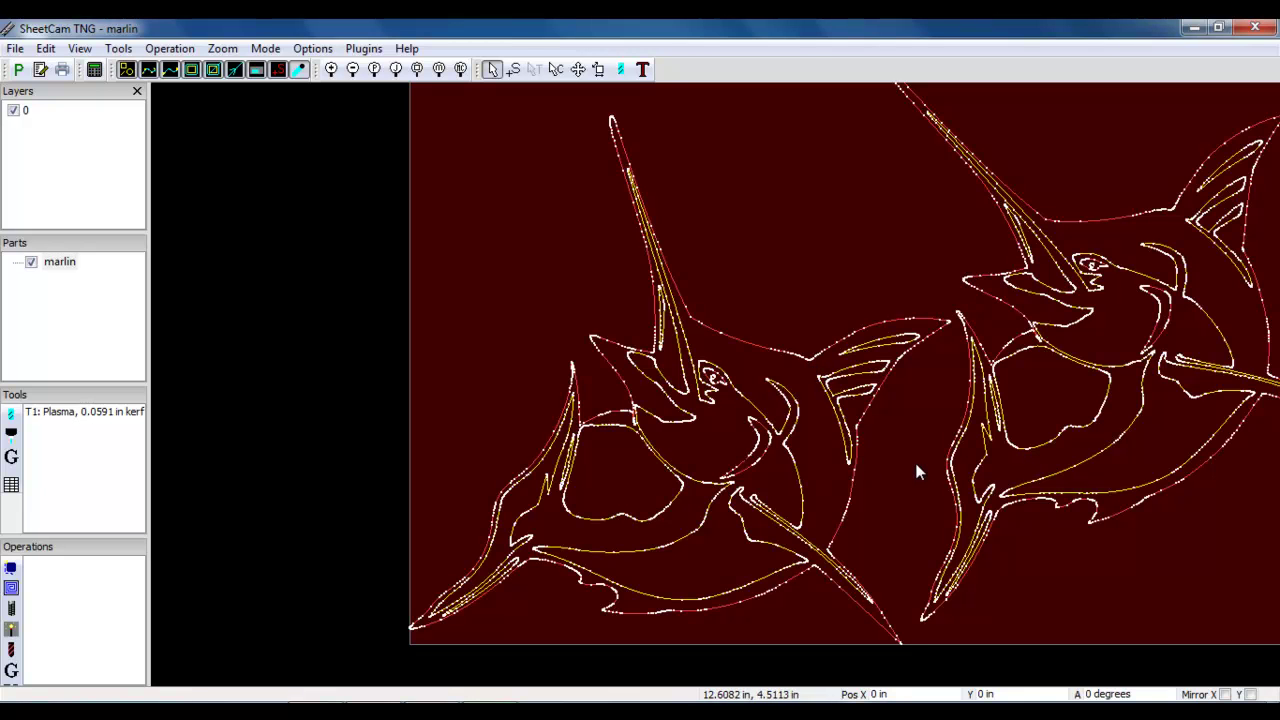
mouse_move(915, 458)
left_mouse_down()
mouse_move(797, 442)
mouse_move(754, 490)
left_mouse_up()
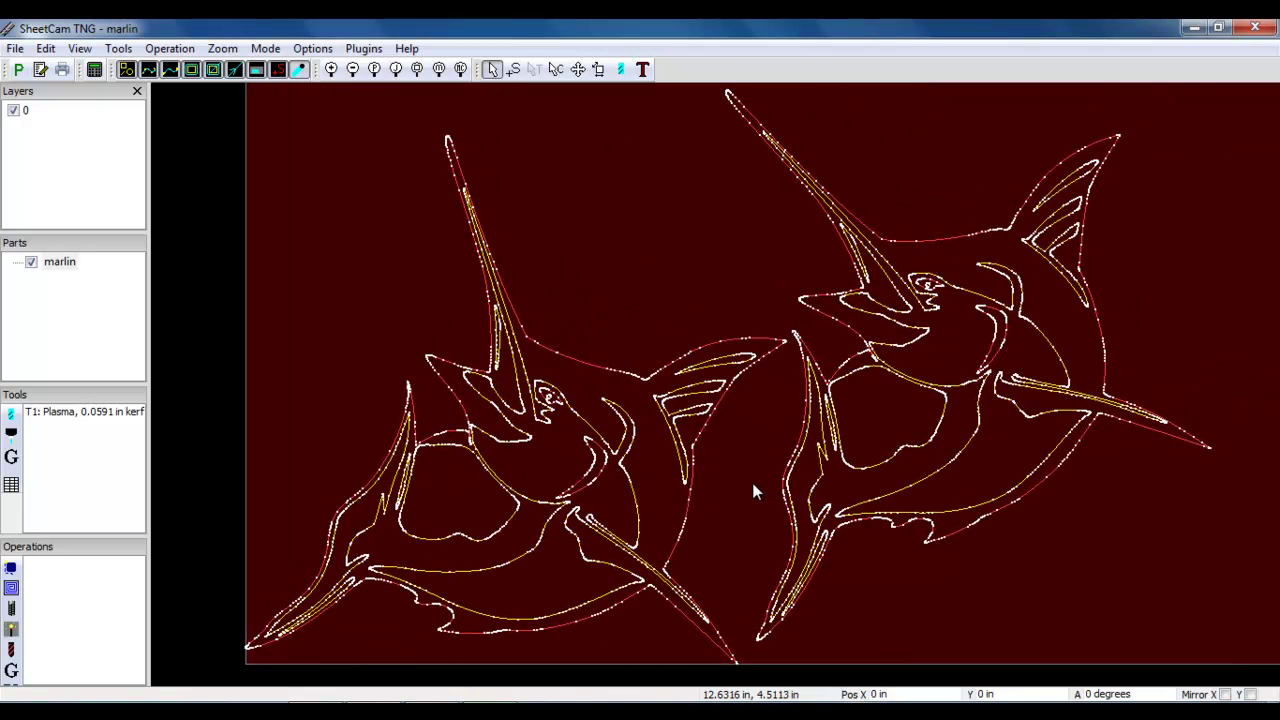